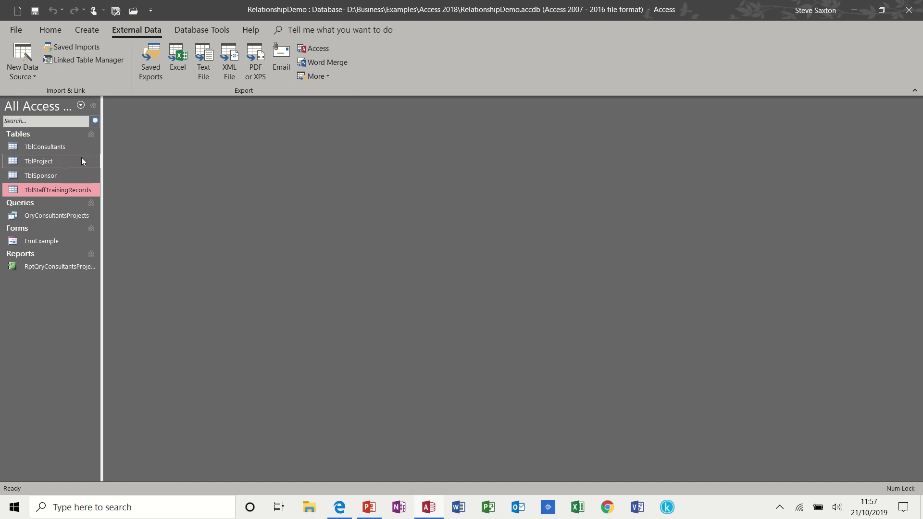
# Select the TblConsultants table and bring up the Database Tools ribbon
pyautogui.click(62, 146)
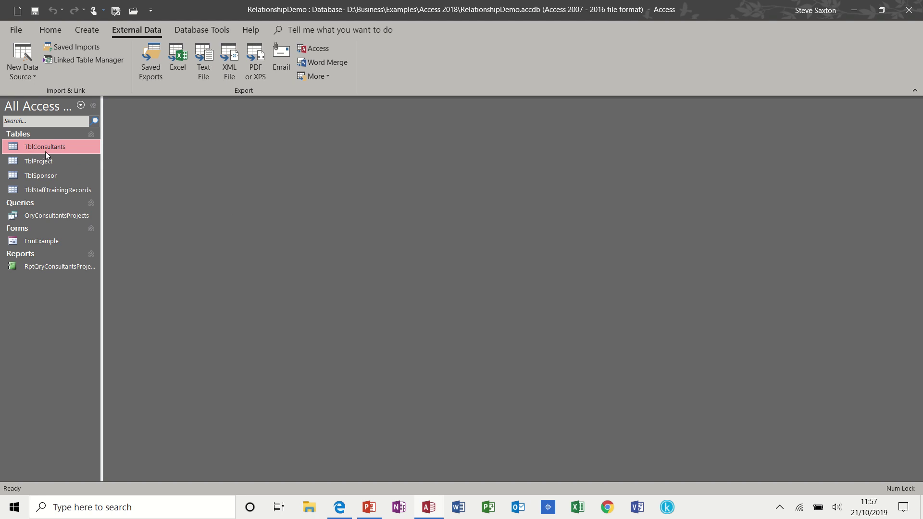
pyautogui.click(195, 27)
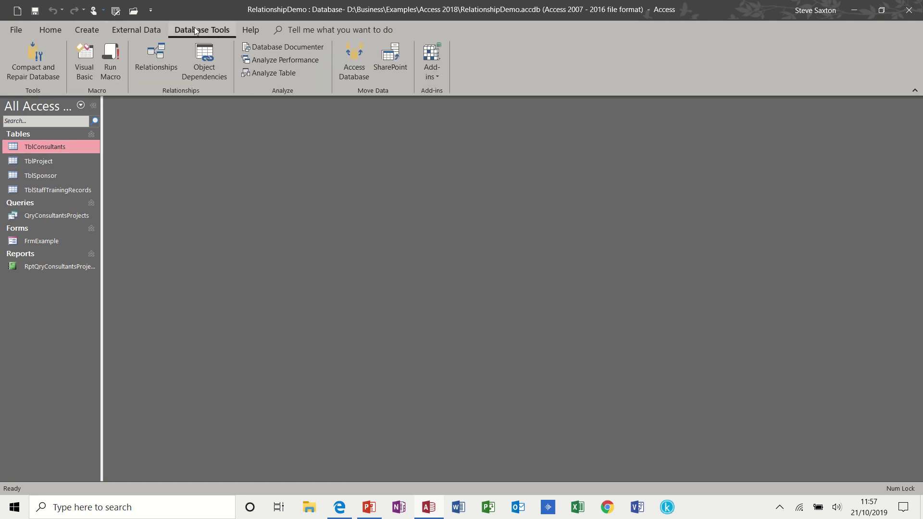
# Open the Relationships diagram and move TblConsultants, TblProject and TblSponsor into a left-to-right layout
pyautogui.click(158, 57)
pyautogui.moveTo(312, 134); pyautogui.dragTo(237, 146)
pyautogui.moveTo(414, 151); pyautogui.dragTo(357, 196)
pyautogui.moveTo(540, 141); pyautogui.dragTo(497, 144)
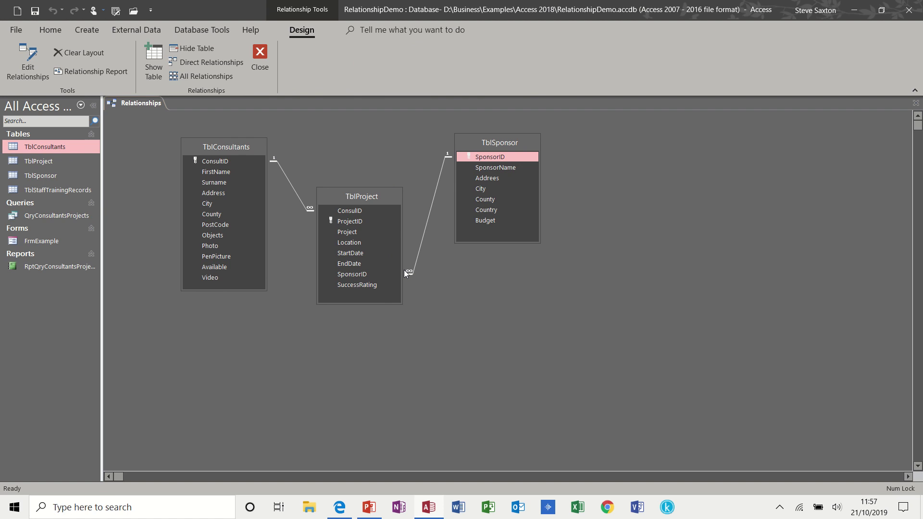
# Nudge the three tables into alignment and select the TblProject–TblSponsor link
pyautogui.moveTo(347, 200)
pyautogui.mouseDown()
pyautogui.moveTo(355, 143)
pyautogui.moveTo(350, 191)
pyautogui.moveTo(353, 151)
pyautogui.moveTo(359, 192)
pyautogui.mouseUp()
pyautogui.moveTo(505, 141); pyautogui.dragTo(517, 165)
pyautogui.moveTo(247, 148)
pyautogui.mouseDown()
pyautogui.moveTo(262, 152)
pyautogui.moveTo(264, 144)
pyautogui.mouseUp()
pyautogui.moveTo(352, 187); pyautogui.dragTo(353, 174)
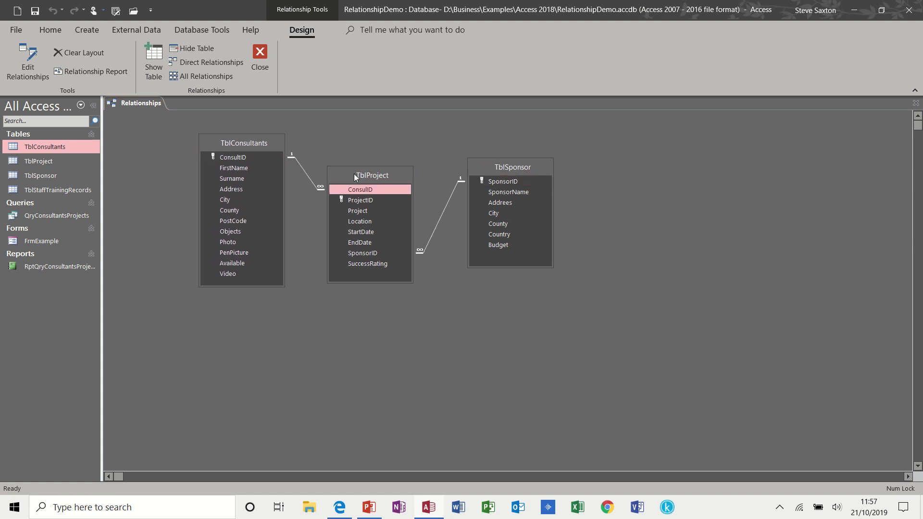
pyautogui.click(445, 209)
# Delete the TblProject–TblSponsor relationship and create a ProjectID–SponsorID link in its place
pyautogui.press('Delete')
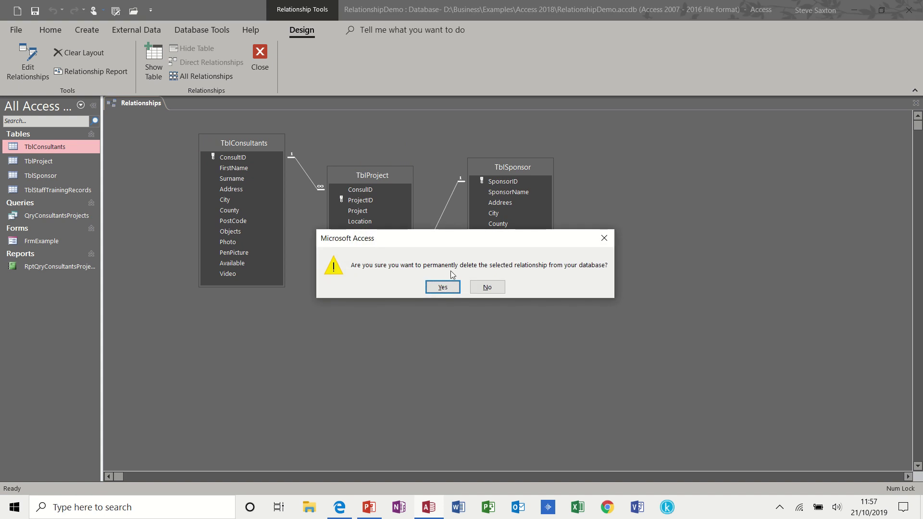
pyautogui.click(445, 287)
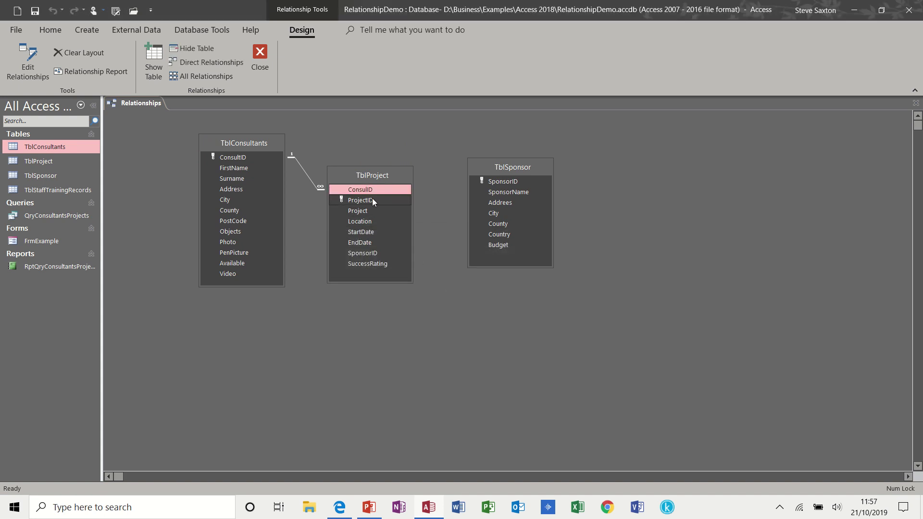
pyautogui.moveTo(374, 199); pyautogui.dragTo(493, 183)
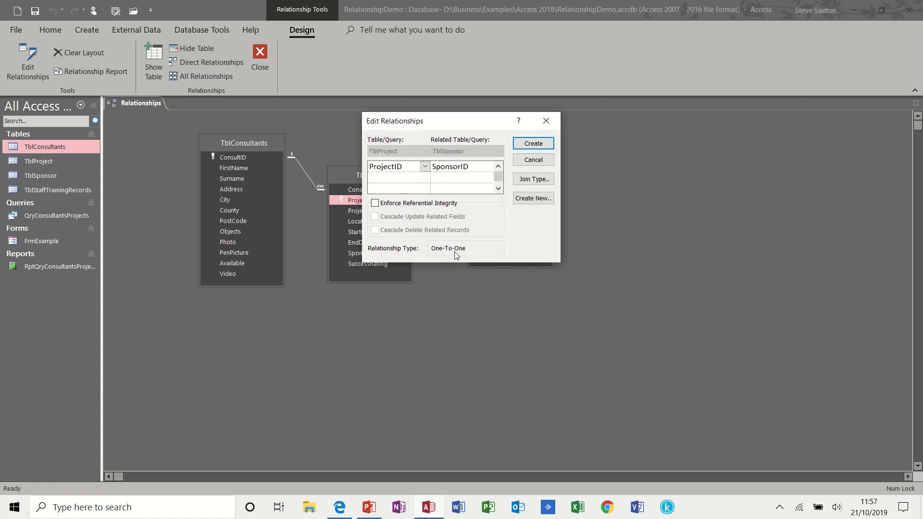
pyautogui.click(533, 144)
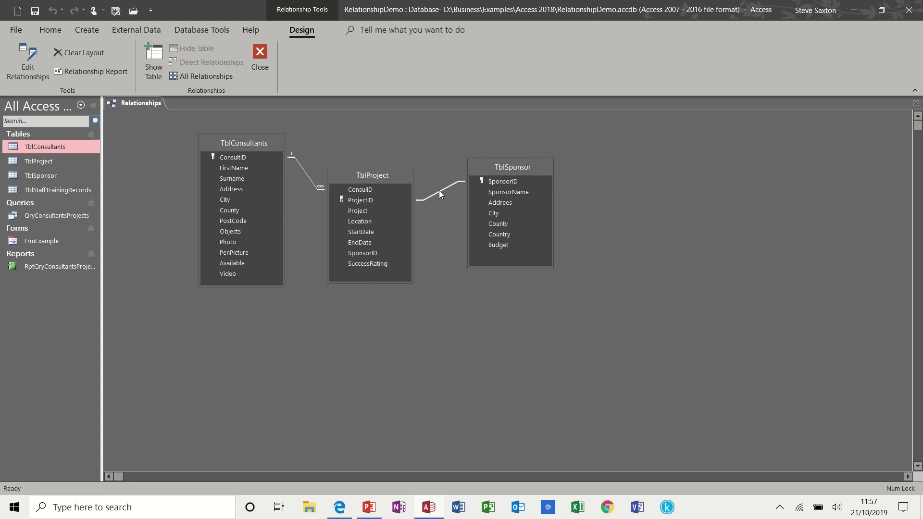
# Replace the mistaken link with a SponsorID one-to-many relationship enforcing referential integrity, and tidy TblSponsor
pyautogui.press('Delete')
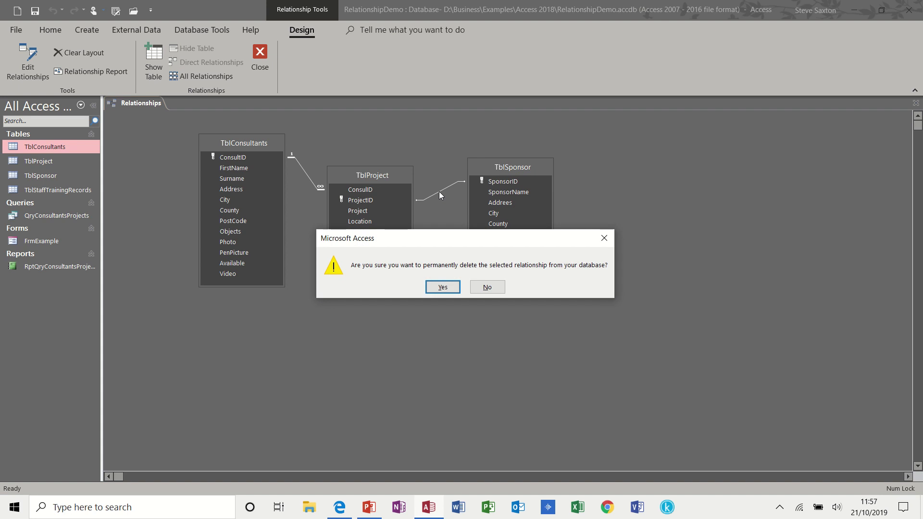
pyautogui.click(443, 287)
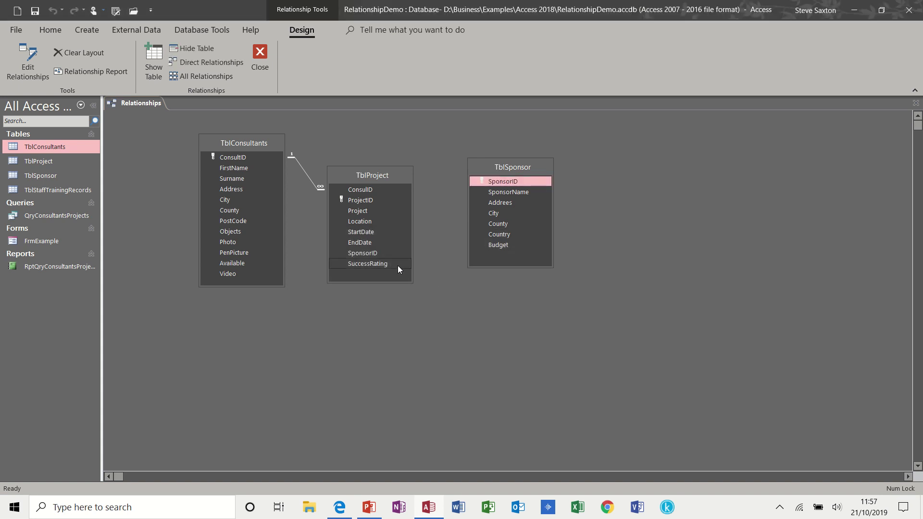
pyautogui.moveTo(371, 253); pyautogui.dragTo(501, 181)
pyautogui.click(375, 203)
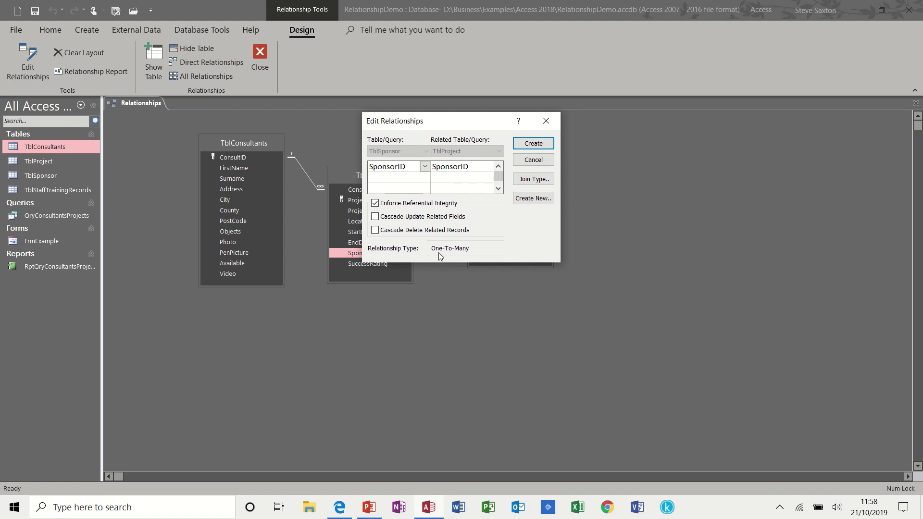
pyautogui.click(532, 145)
pyautogui.moveTo(512, 165); pyautogui.dragTo(521, 148)
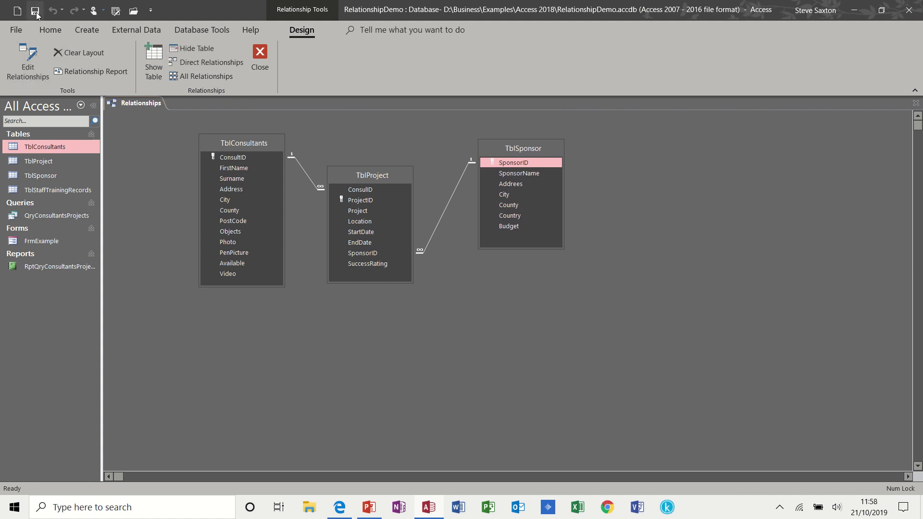
# Close Relationships, generate a quick TblConsultants form, browse to the next record, then close it
pyautogui.click(256, 60)
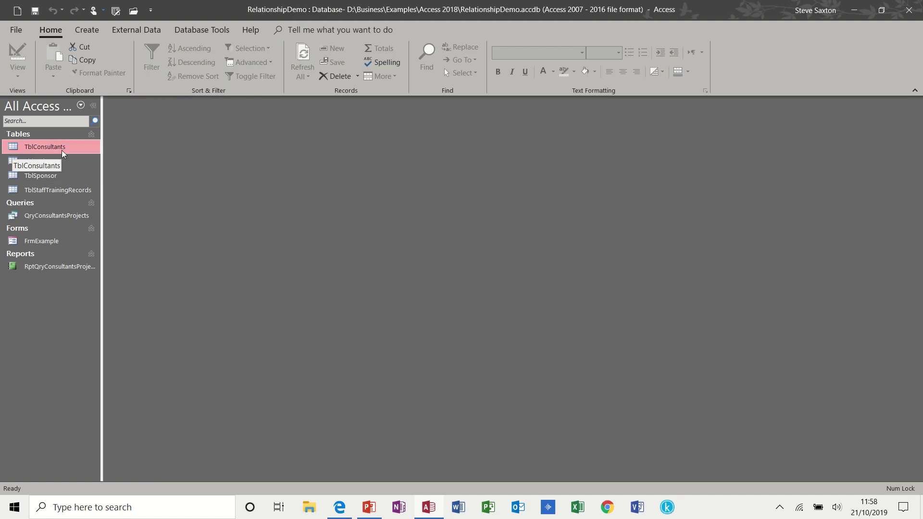
pyautogui.click(94, 29)
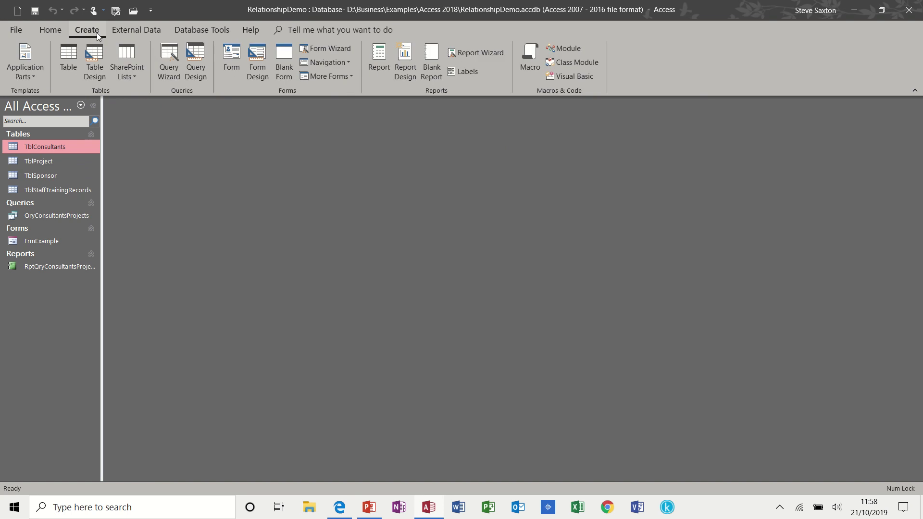
pyautogui.click(230, 56)
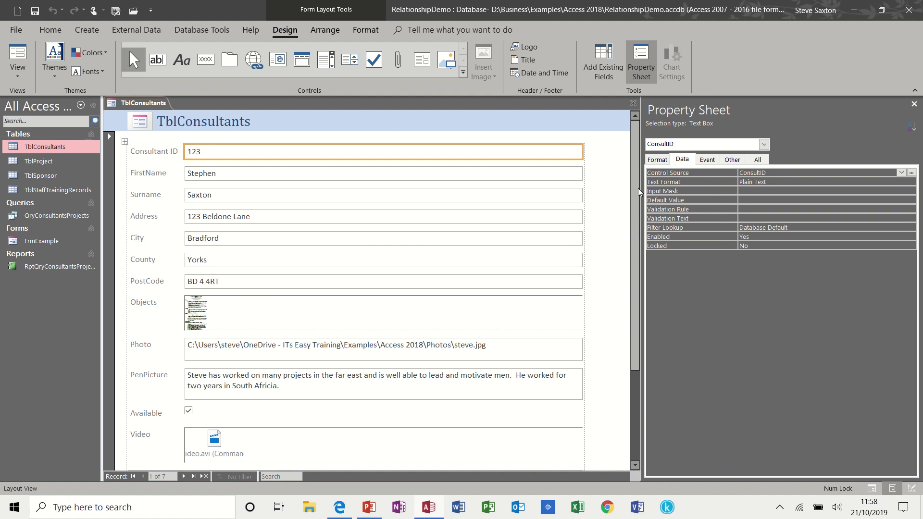
pyautogui.scroll(-1, 639, 248)
pyautogui.scroll(-2, 640, 248)
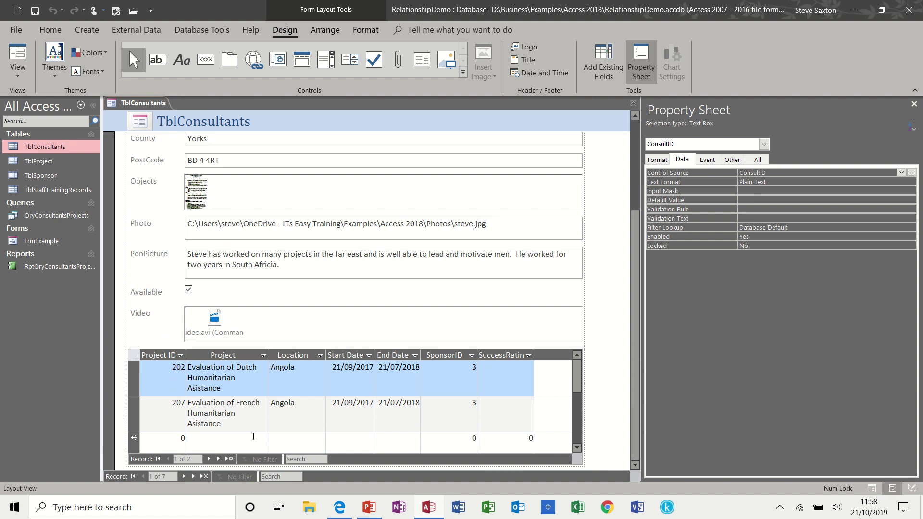
pyautogui.click(184, 477)
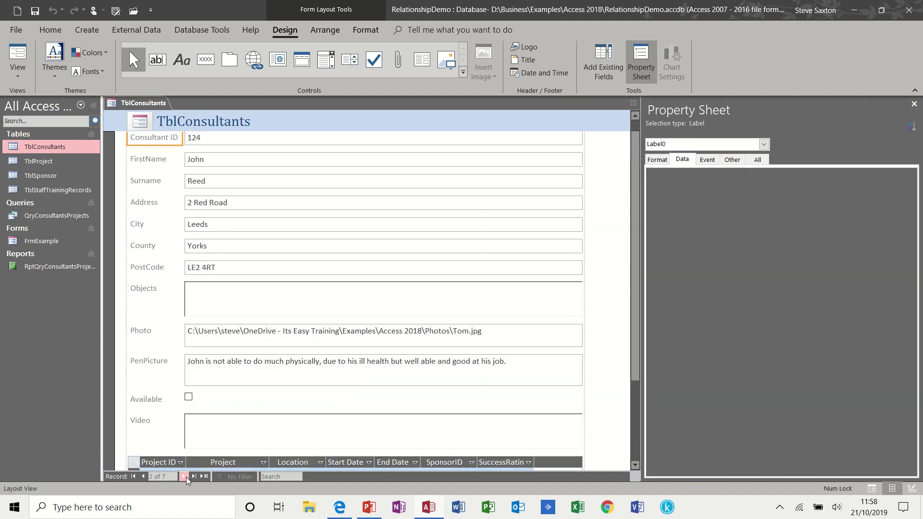
pyautogui.moveTo(635, 231); pyautogui.dragTo(637, 335)
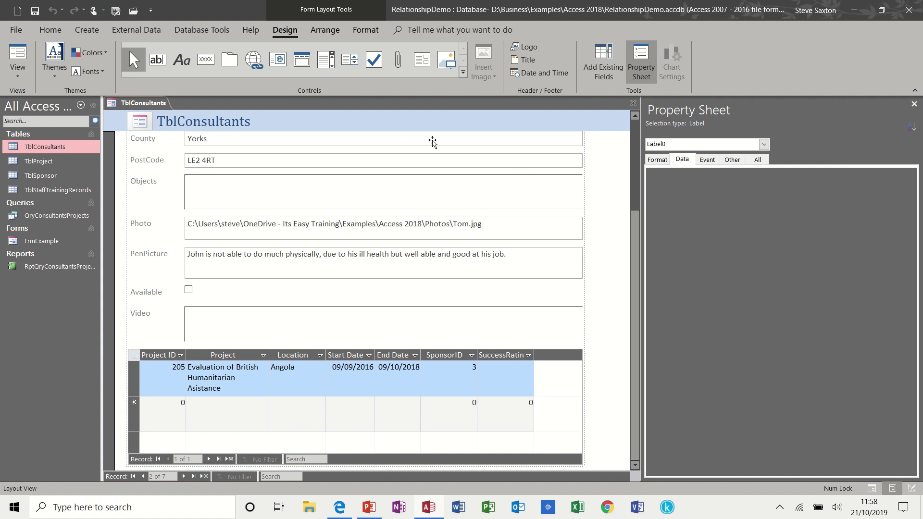
pyautogui.click(632, 104)
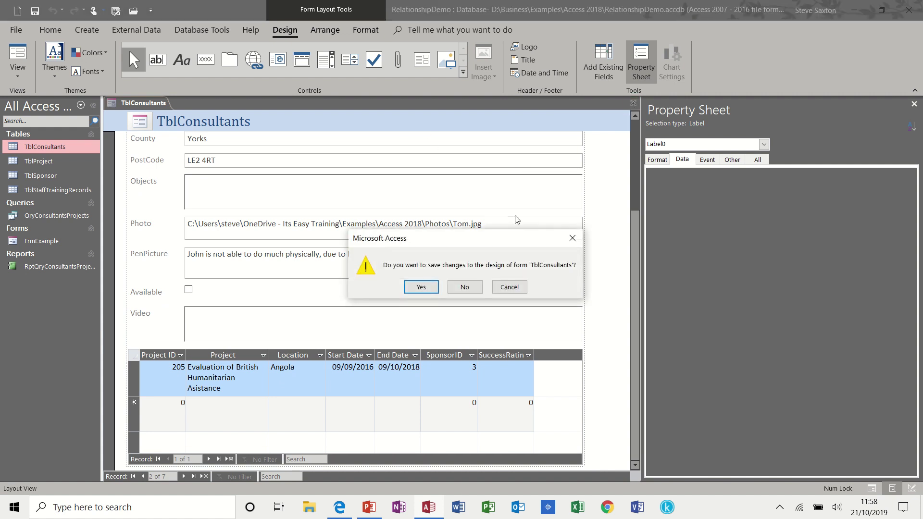
# Discard the quick form unsaved and start a new blank form in Design View
pyautogui.click(465, 293)
pyautogui.click(466, 291)
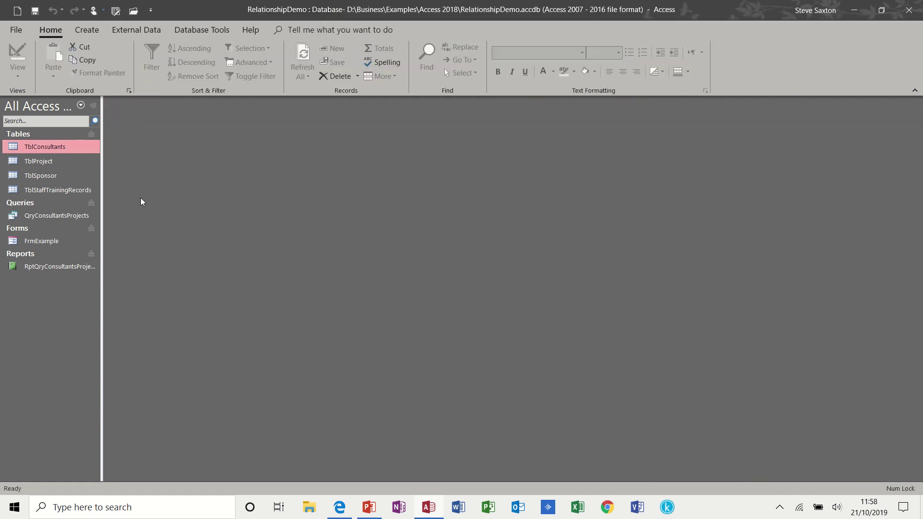
pyautogui.click(92, 33)
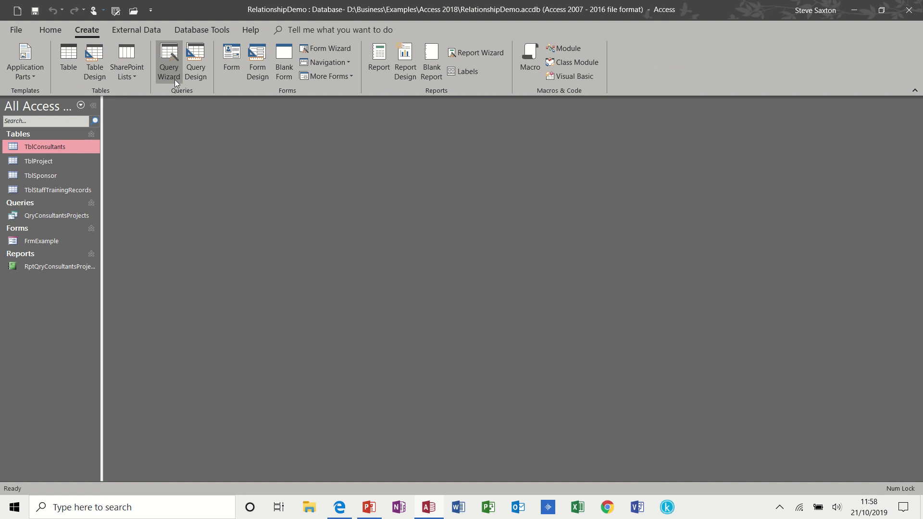
pyautogui.click(258, 60)
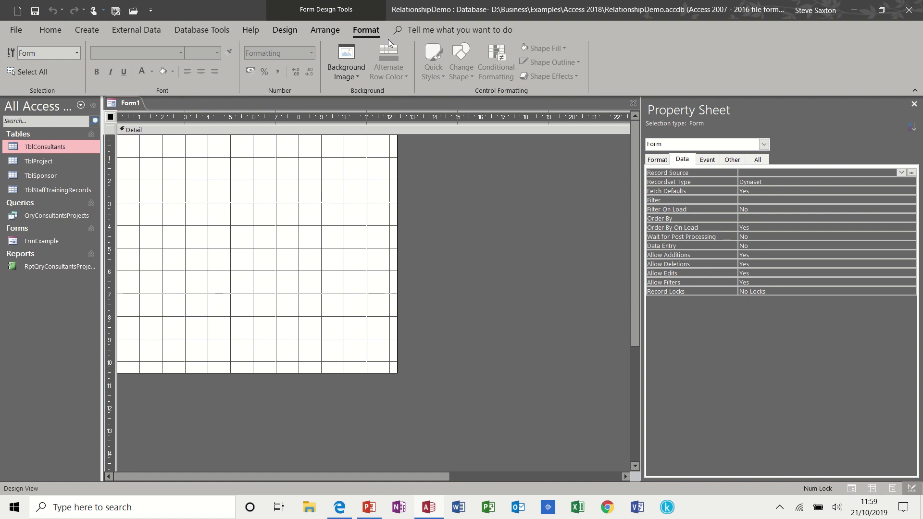
# Set Form1's Record Source to TblConsultants and show its available field list
pyautogui.click(280, 35)
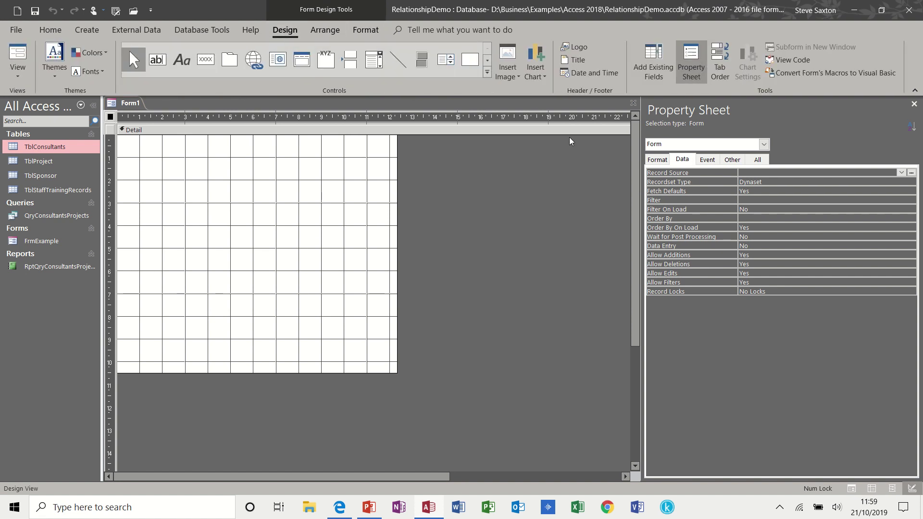
pyautogui.click(690, 67)
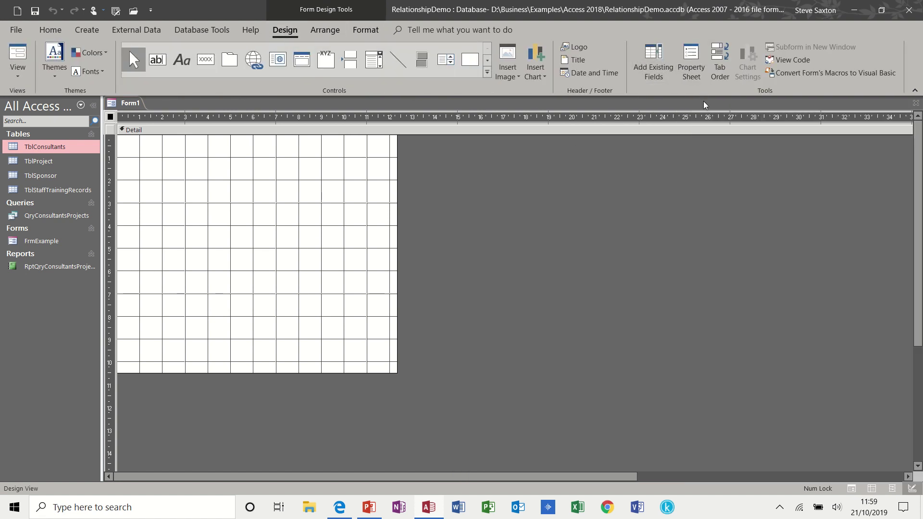
pyautogui.click(690, 67)
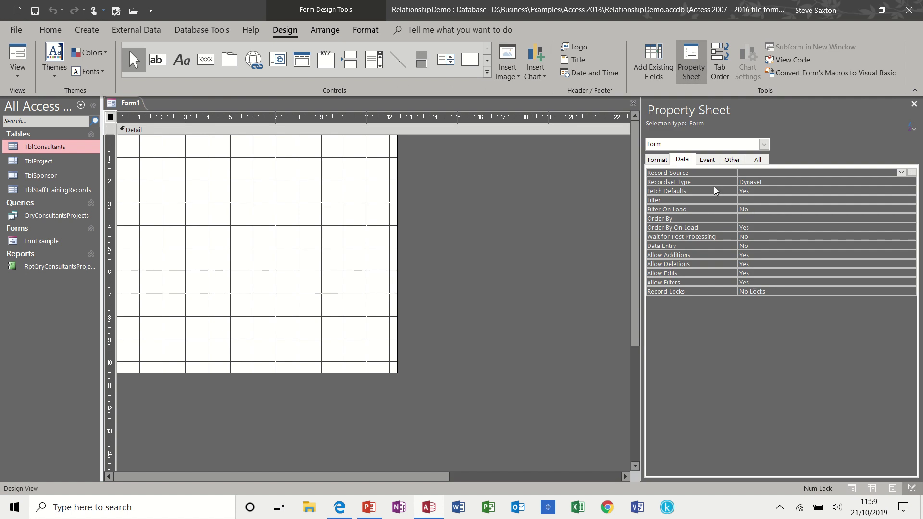
pyautogui.click(902, 172)
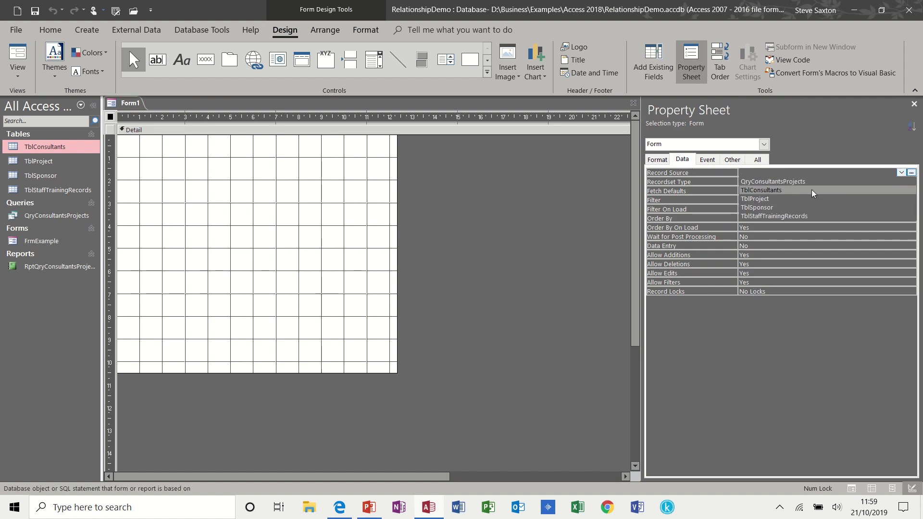
pyautogui.click(812, 191)
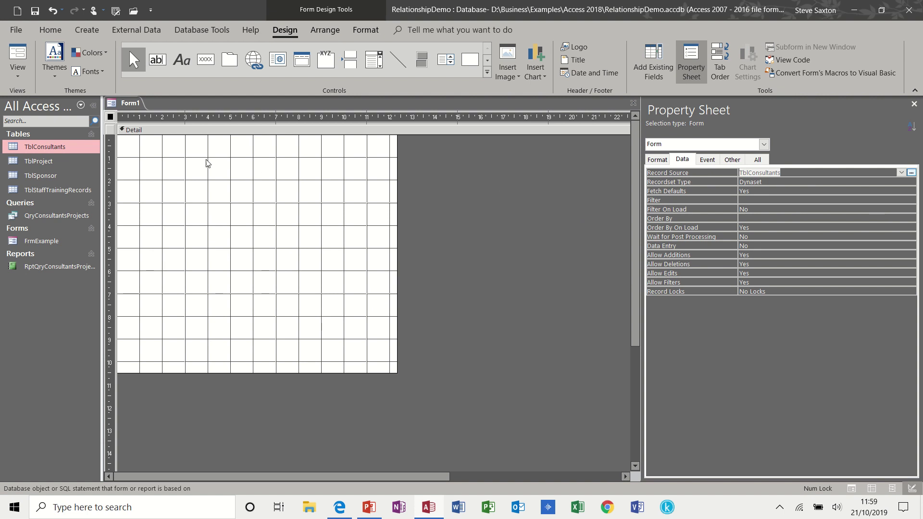
pyautogui.click(644, 58)
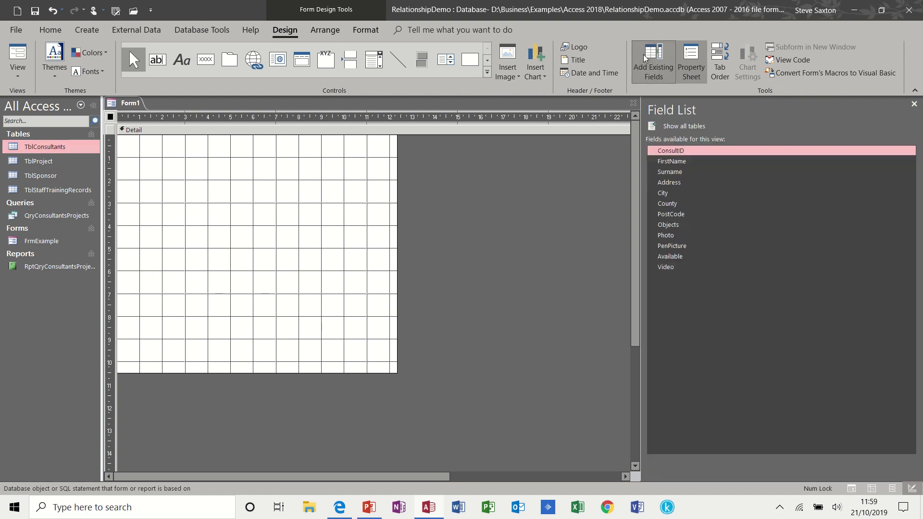
# Place all TblConsultants fields on Form1 and enlarge the design area toward the lower right
pyautogui.keyDown('shift'); pyautogui.click(671, 267); pyautogui.keyUp('shift')
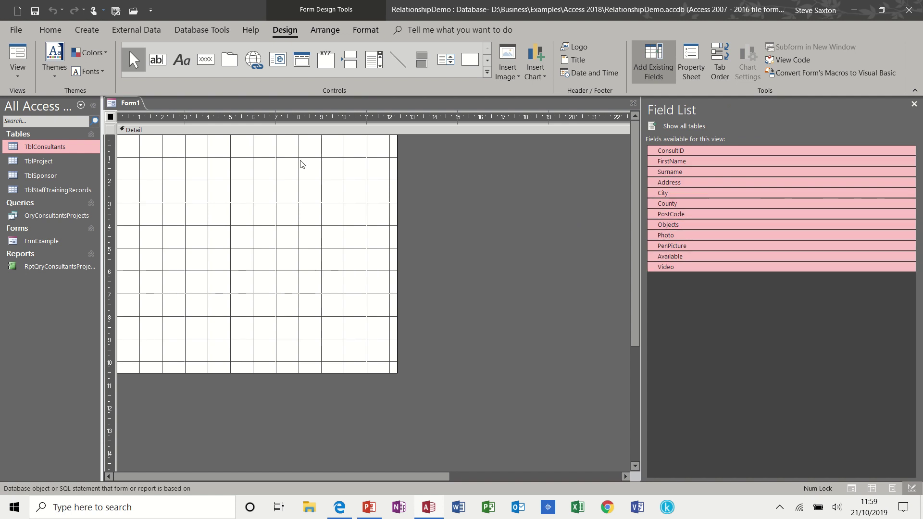
pyautogui.moveTo(684, 198); pyautogui.dragTo(172, 145)
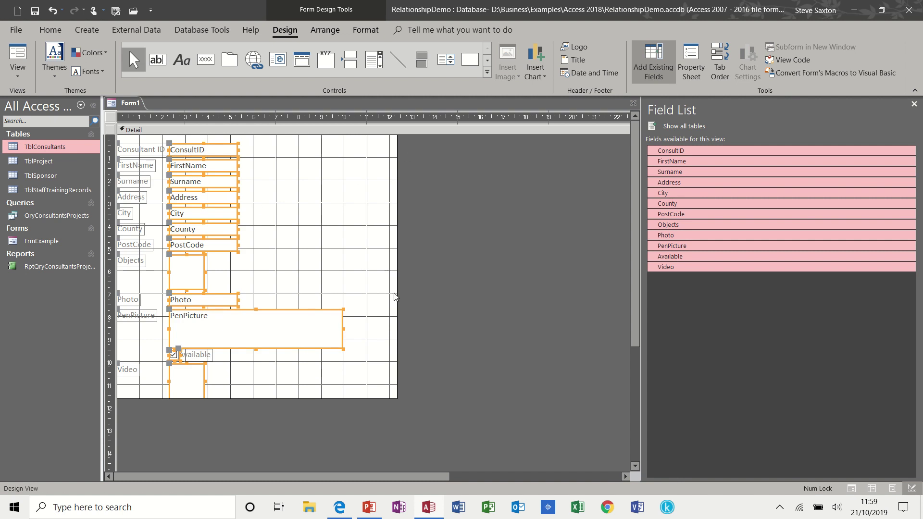
pyautogui.moveTo(398, 399); pyautogui.dragTo(583, 455)
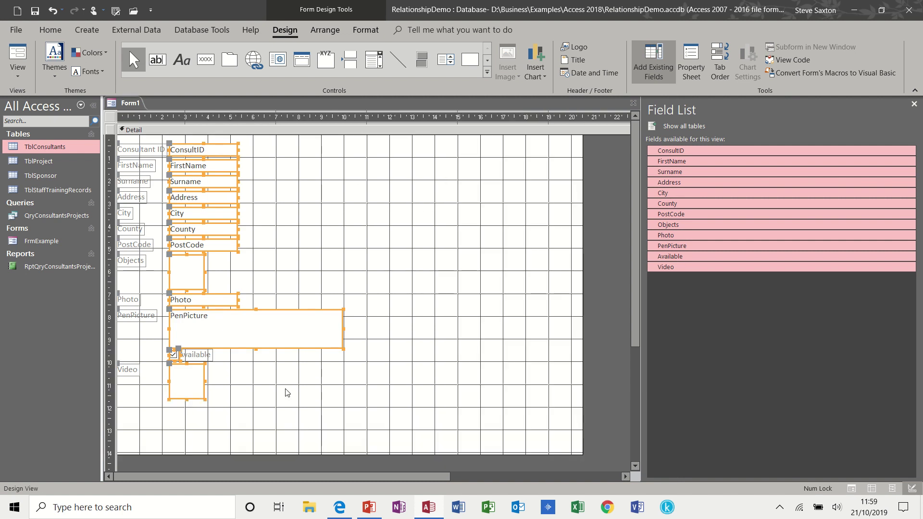
pyautogui.click(233, 404)
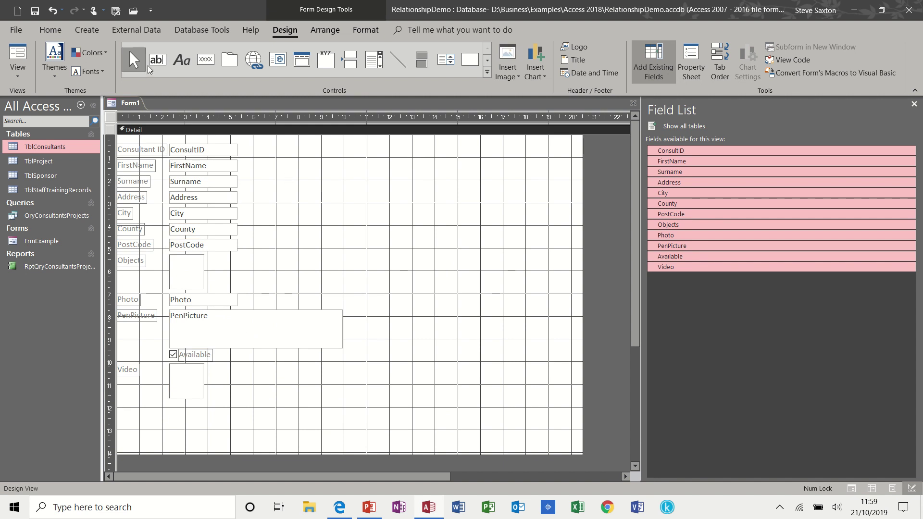
# Draw a Subform/Subreport control below the Video field
pyautogui.click(487, 73)
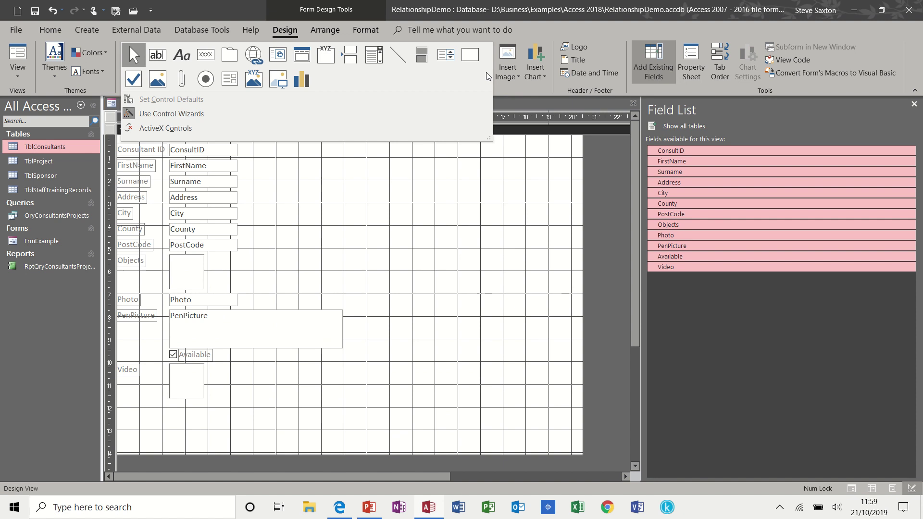
pyautogui.click(232, 82)
pyautogui.moveTo(129, 411); pyautogui.dragTo(576, 464)
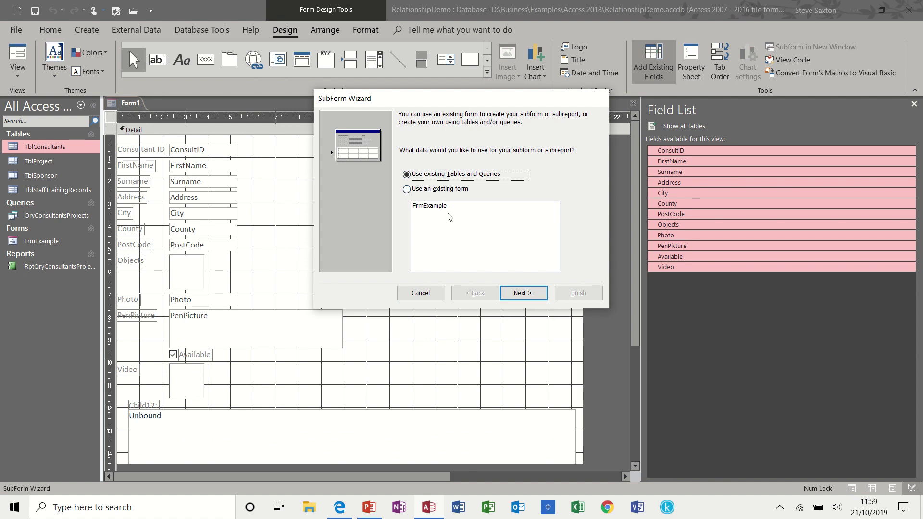
pyautogui.click(513, 297)
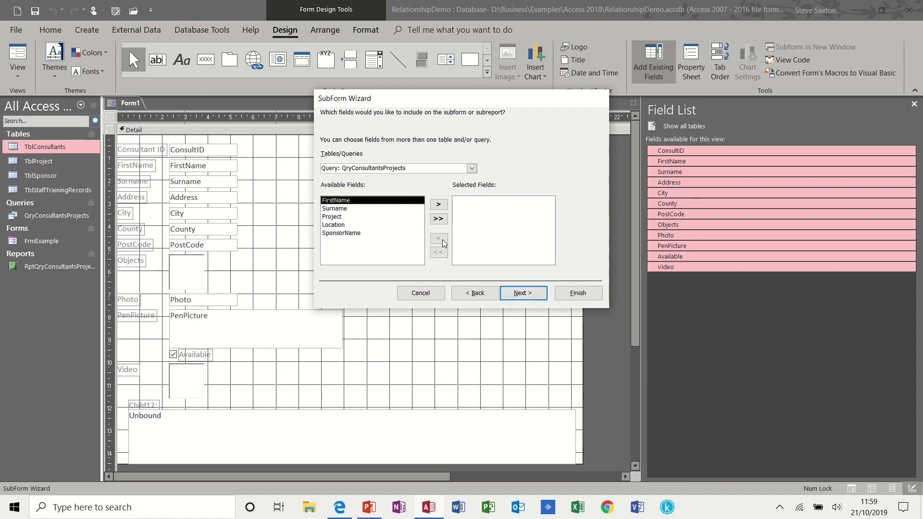
# Fill the subform with all TblProject fields and accept the ConsultID link
pyautogui.click(471, 169)
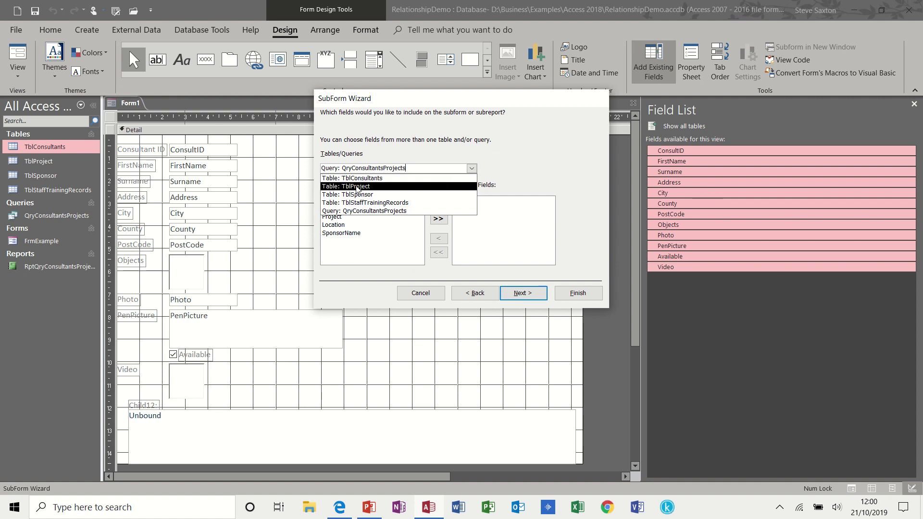
pyautogui.click(354, 187)
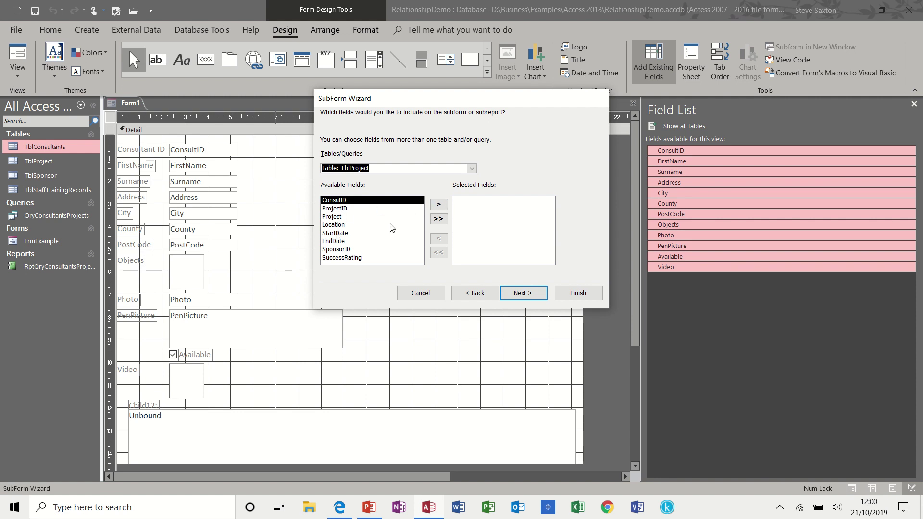
pyautogui.click(438, 220)
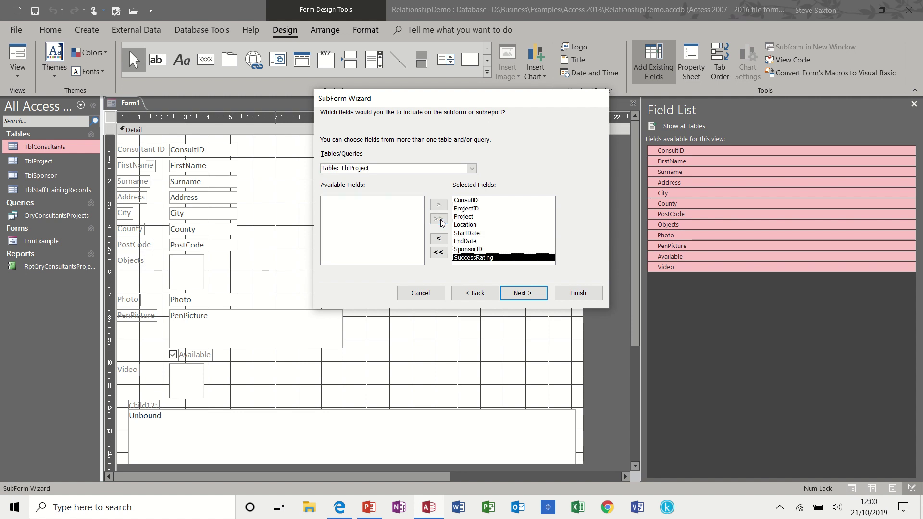
pyautogui.click(525, 295)
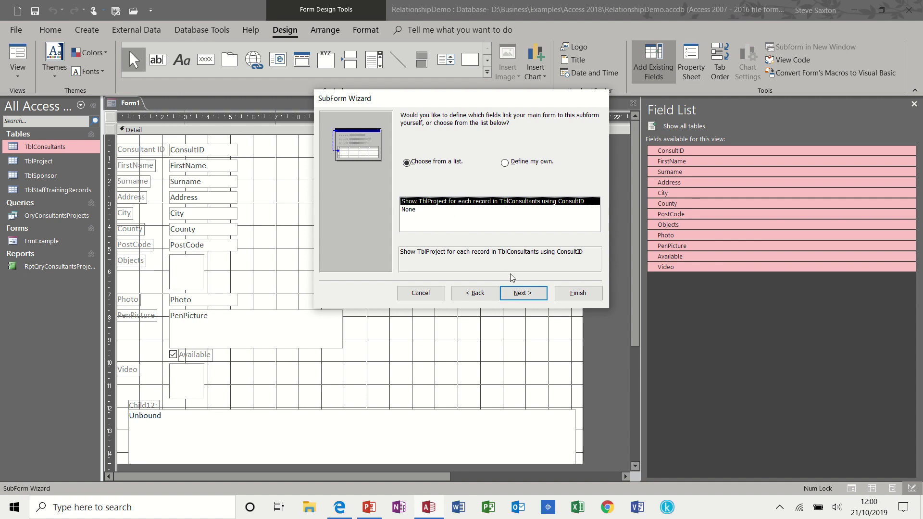
pyautogui.click(520, 294)
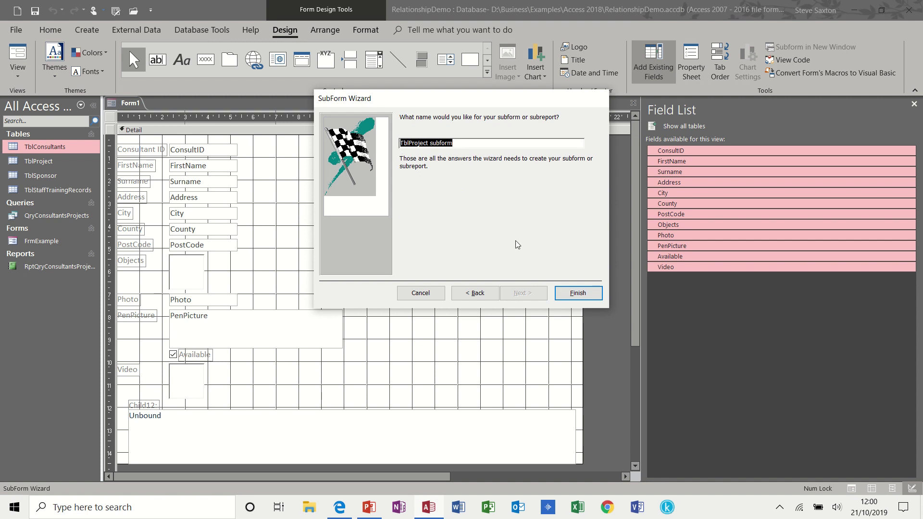
# Finish the TblProject subform, widen it, and preview the form before returning to Design View
pyautogui.click(577, 293)
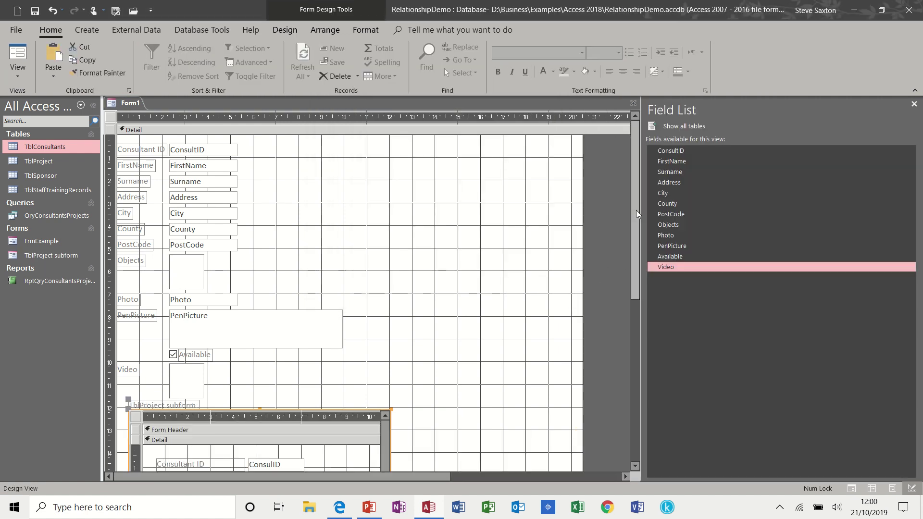
pyautogui.moveTo(635, 215); pyautogui.dragTo(646, 321)
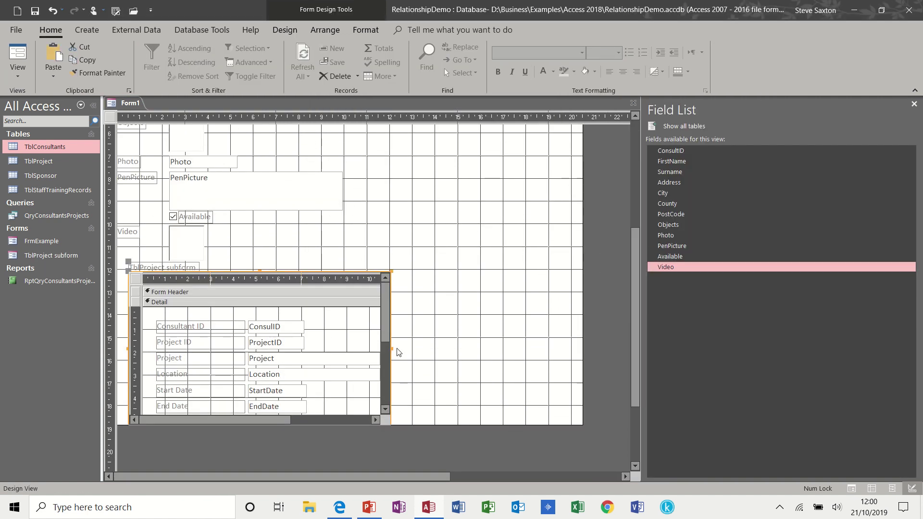
pyautogui.moveTo(390, 347); pyautogui.dragTo(617, 346)
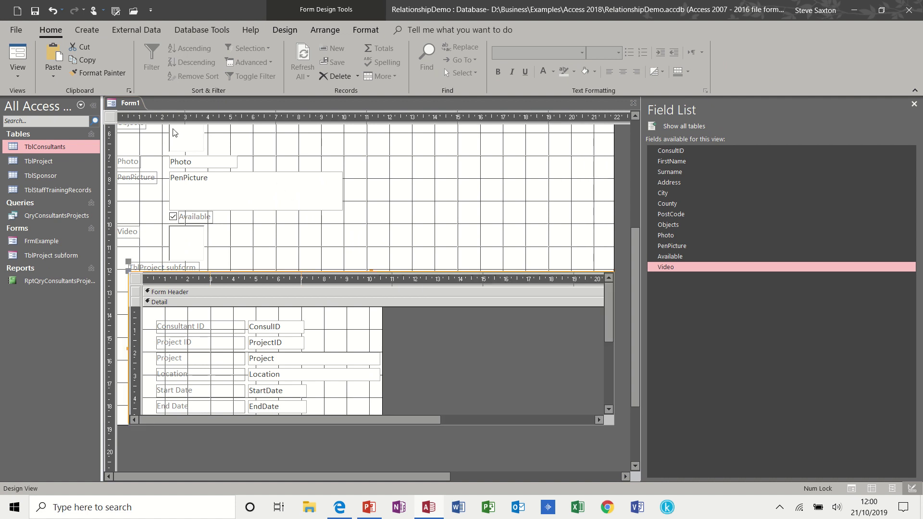
pyautogui.click(19, 53)
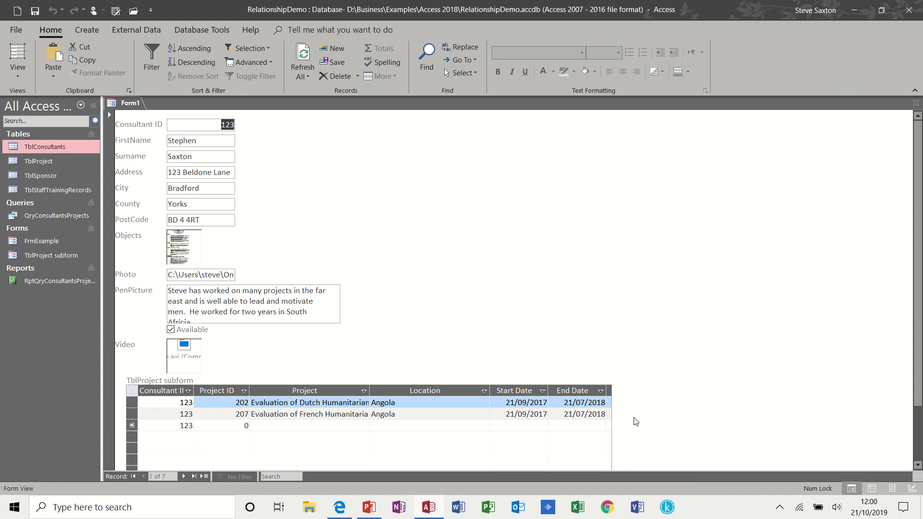
pyautogui.click(19, 72)
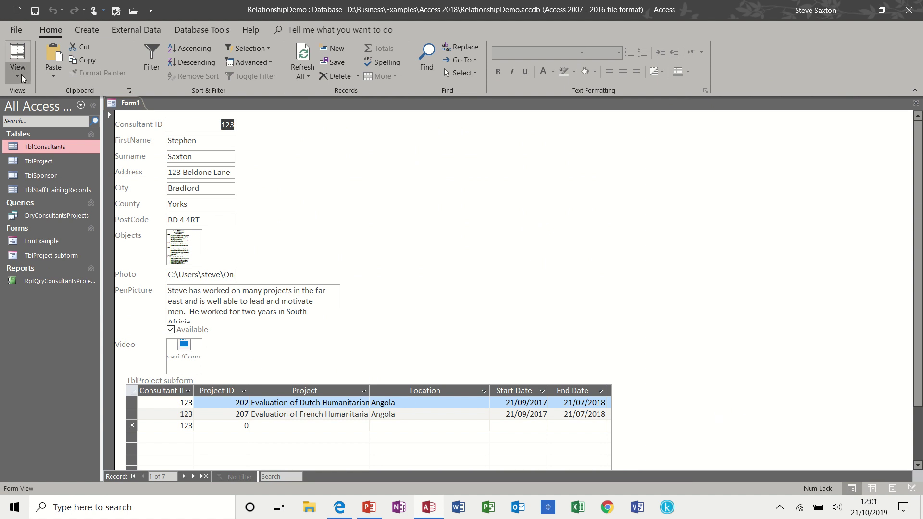
pyautogui.click(35, 174)
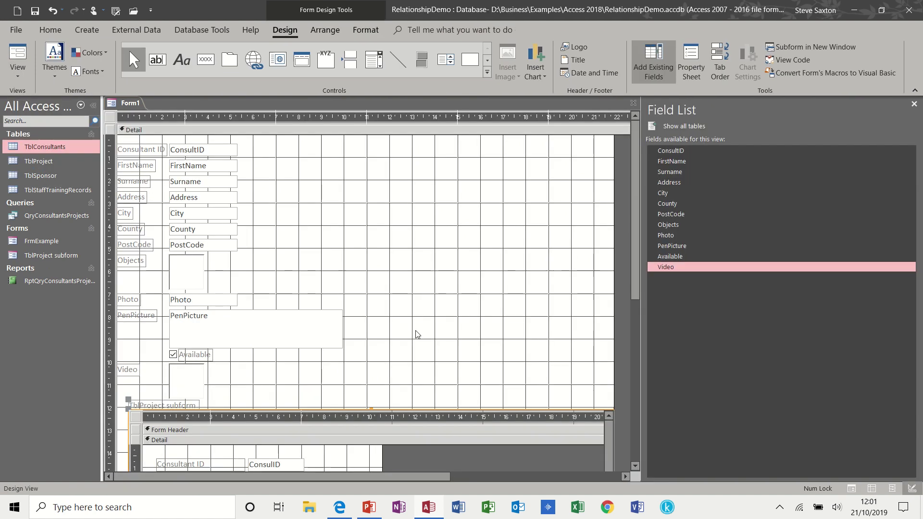
# Widen the design grid and subform further, then view the form with data again
pyautogui.moveTo(638, 308); pyautogui.dragTo(639, 395)
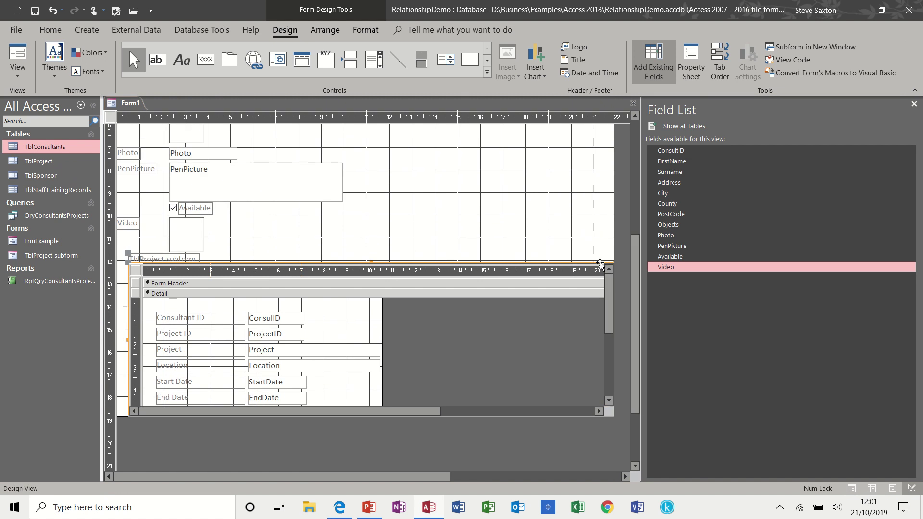
pyautogui.click(625, 476)
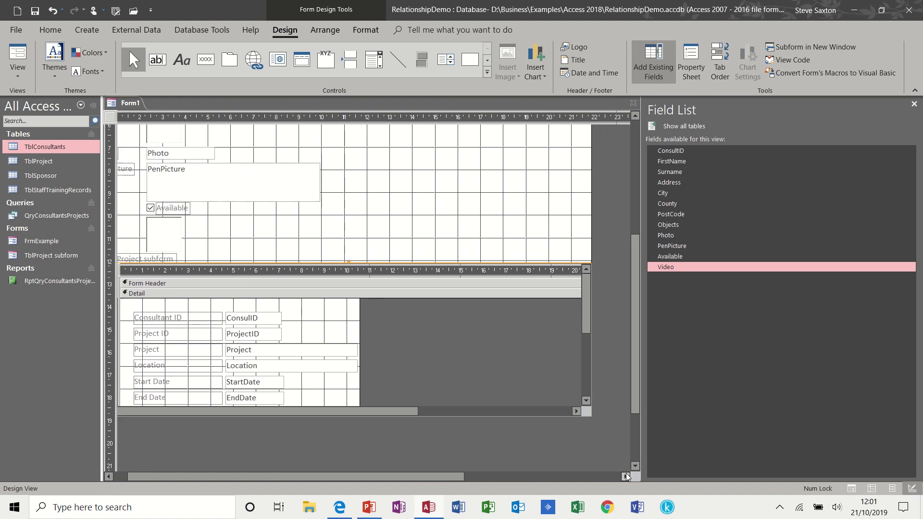
pyautogui.moveTo(587, 217); pyautogui.dragTo(621, 218)
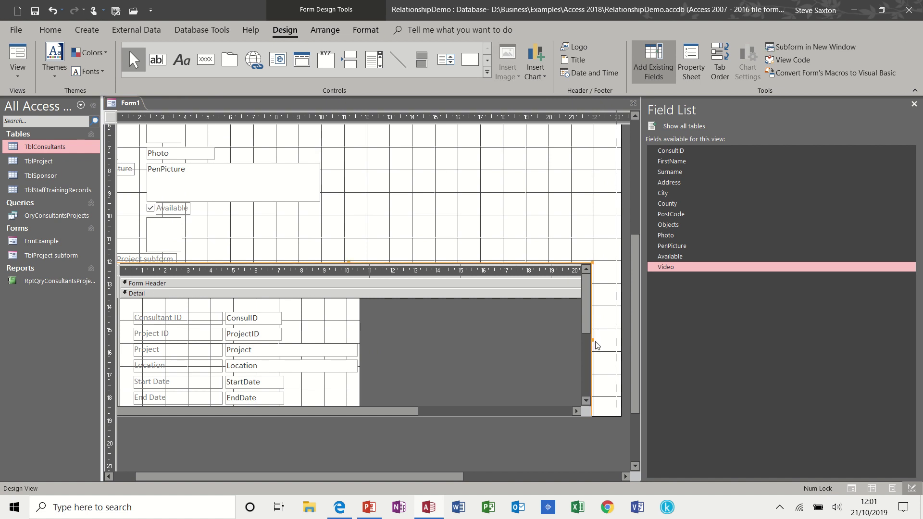
pyautogui.moveTo(596, 346); pyautogui.dragTo(625, 342)
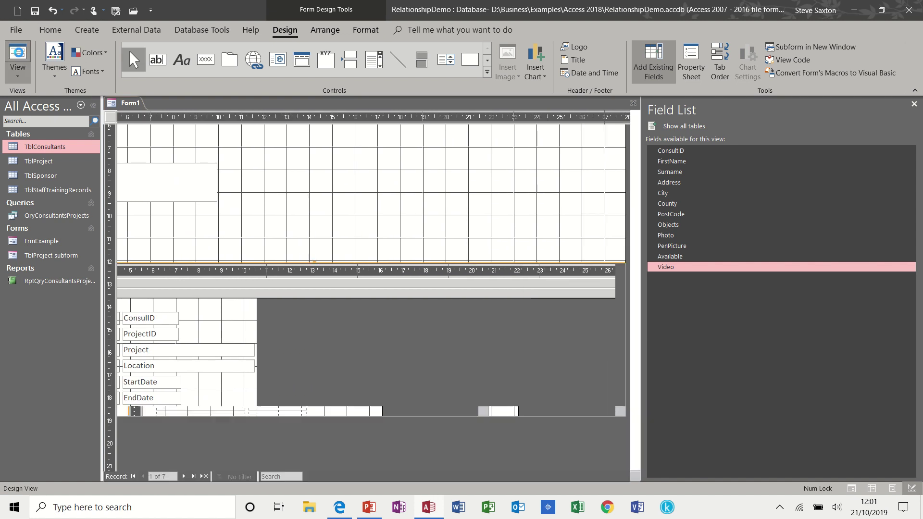
pyautogui.click(18, 55)
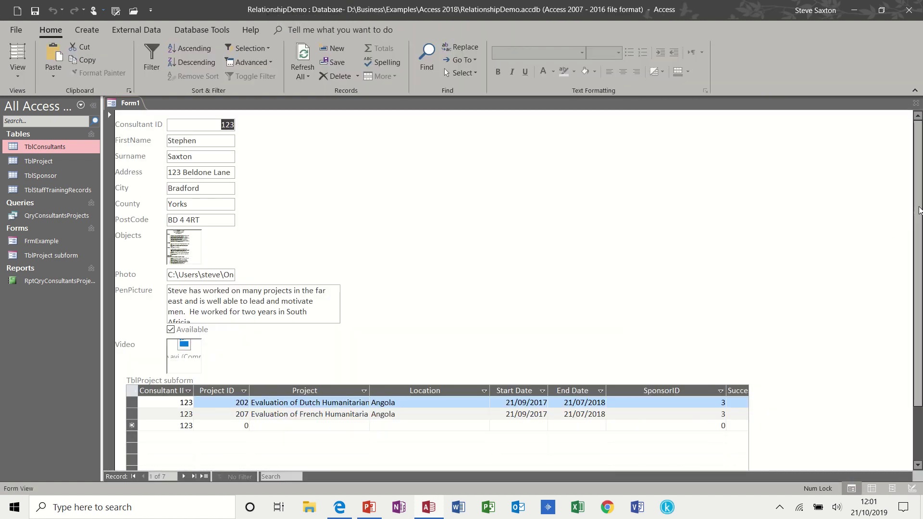
# Autofit the subform's Location and SponsorID columns to their contents
pyautogui.scroll(-3, 583, 430)
pyautogui.moveTo(511, 464); pyautogui.dragTo(532, 472)
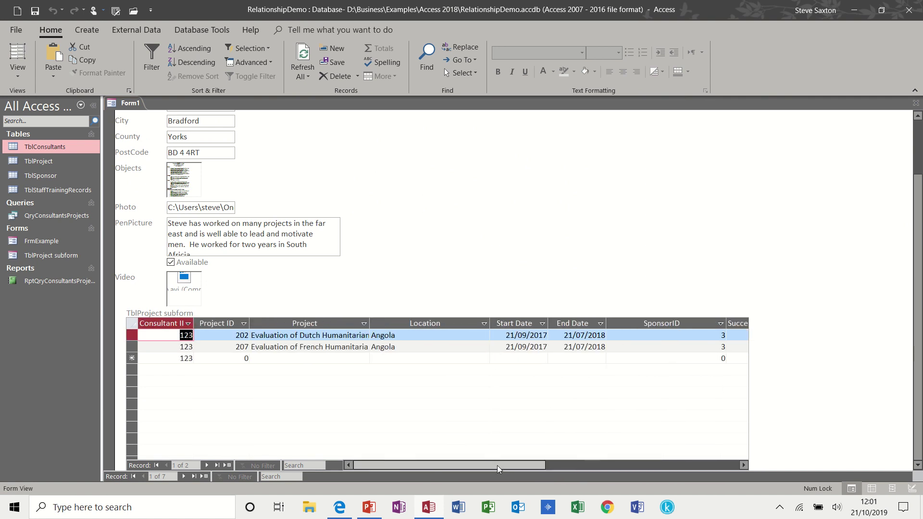
pyautogui.doubleClick(489, 323)
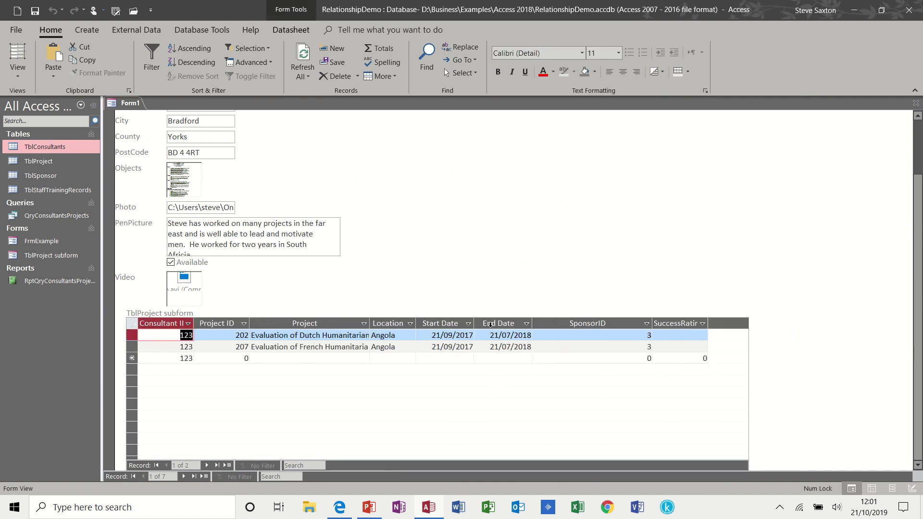
pyautogui.doubleClick(654, 323)
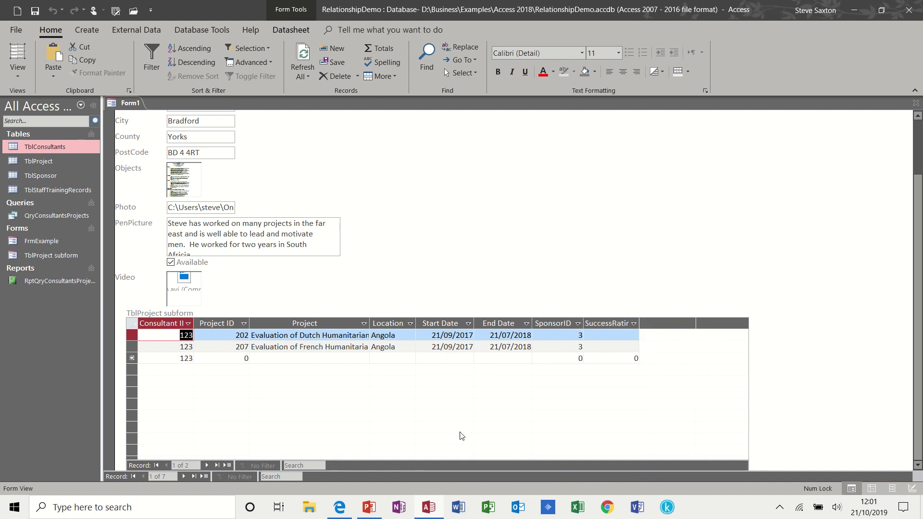
pyautogui.moveTo(913, 224); pyautogui.dragTo(913, 172)
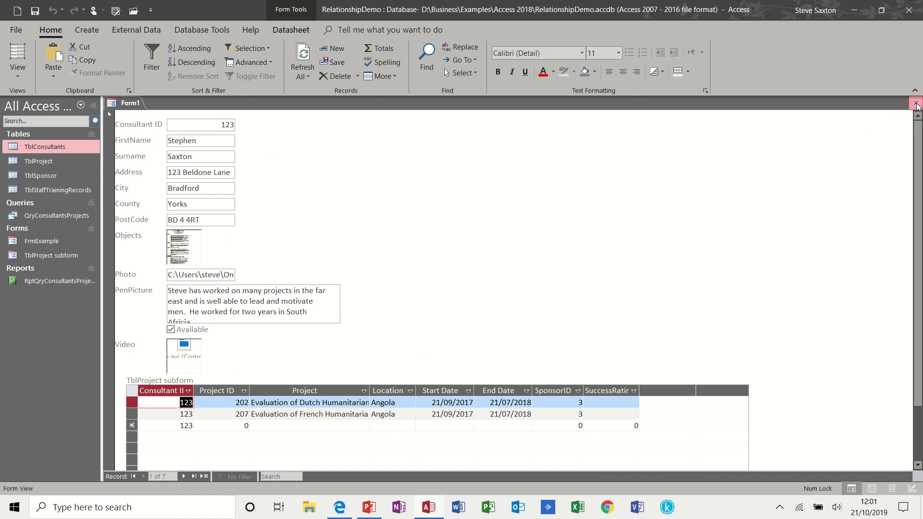
# Close Form1 without saving changes to it or its subform
pyautogui.click(916, 105)
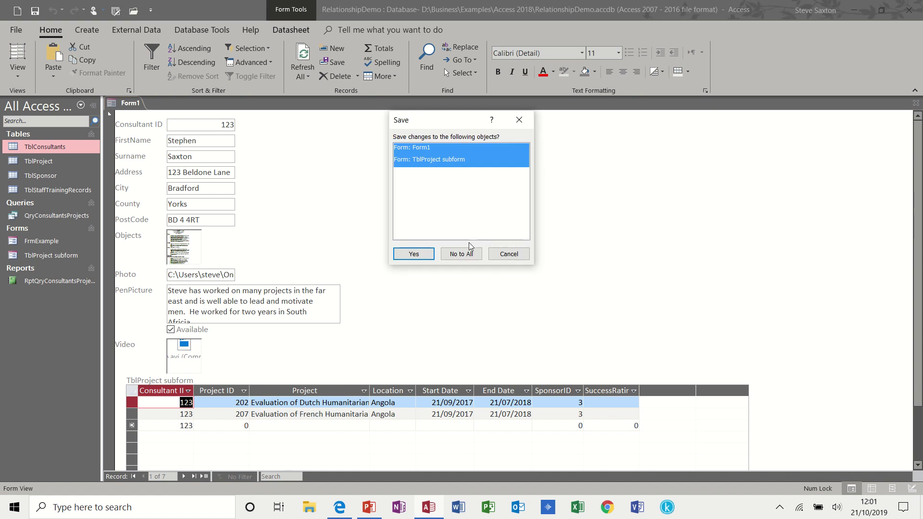
pyautogui.click(458, 255)
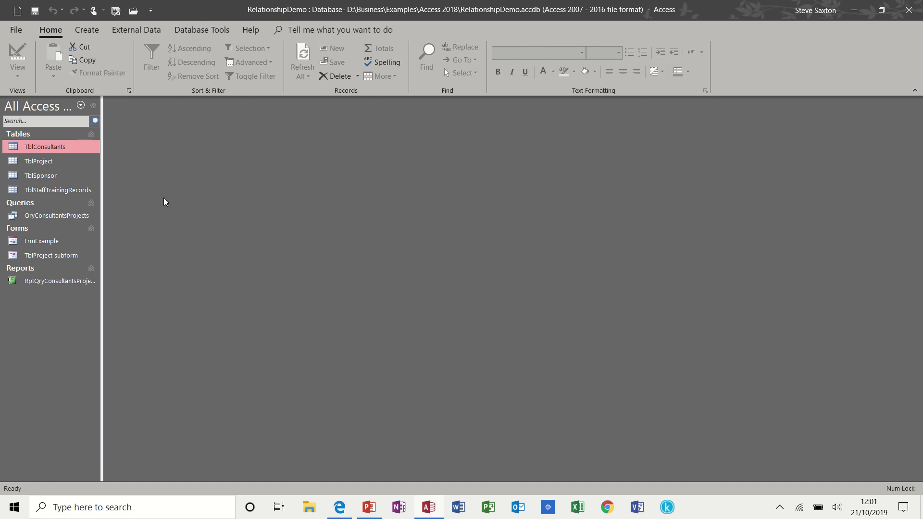
# Open TblStaffTrainingRecords to review its columns, with Tutor, Content, Pace and Duration at 0, then close it
pyautogui.doubleClick(68, 195)
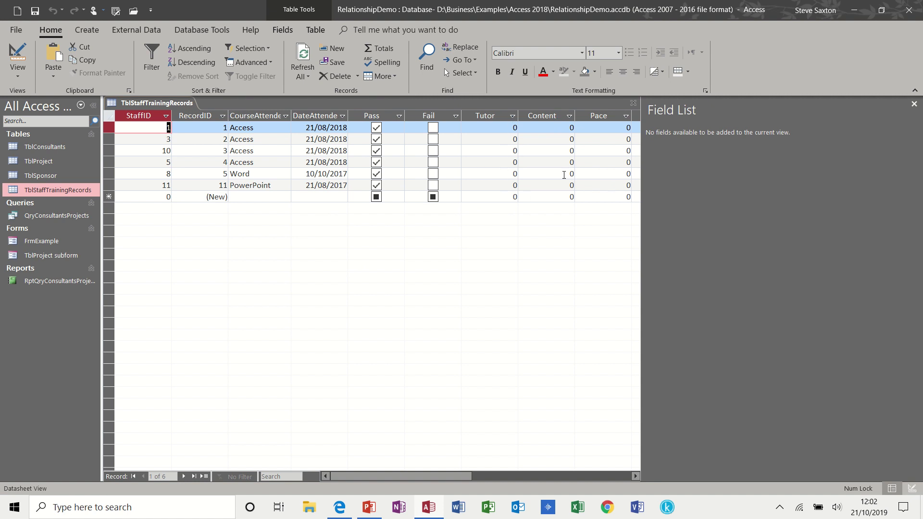
pyautogui.click(913, 105)
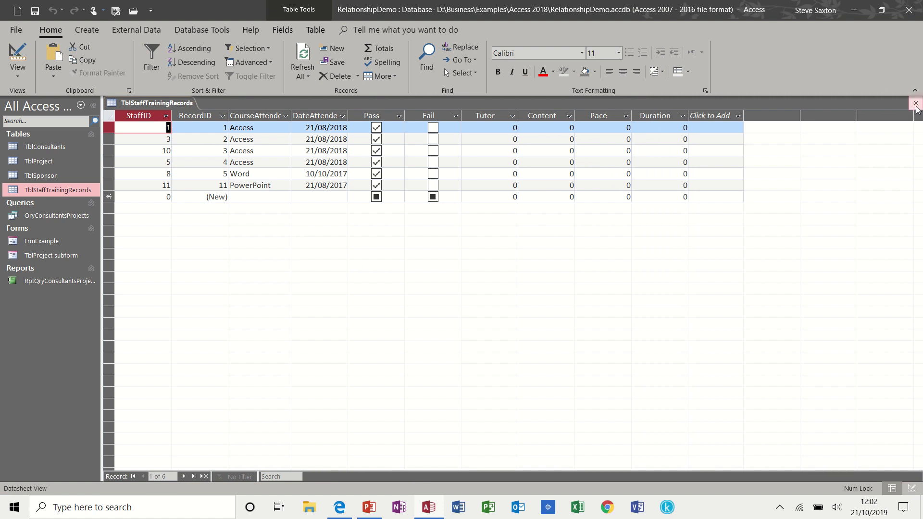
pyautogui.click(916, 103)
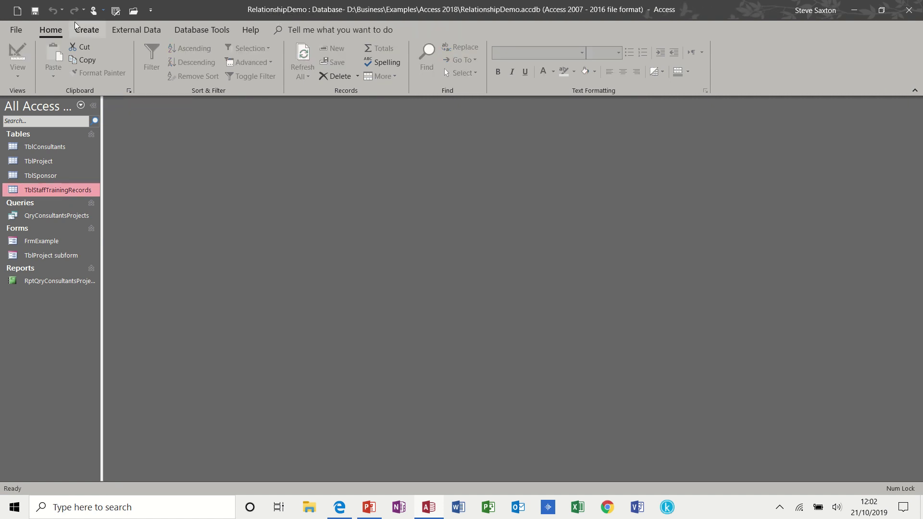
# Create a blank Design View form whose record source is TblStaffTrainingRecords
pyautogui.click(91, 31)
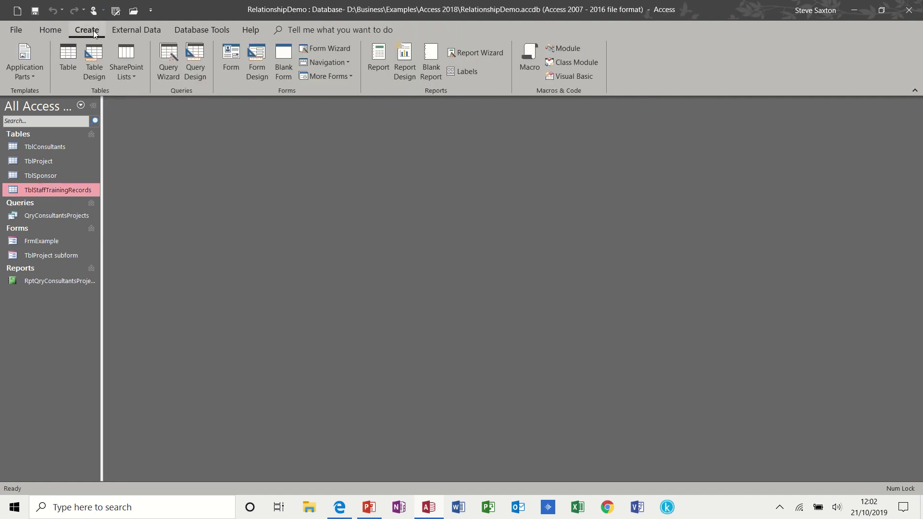
pyautogui.click(256, 65)
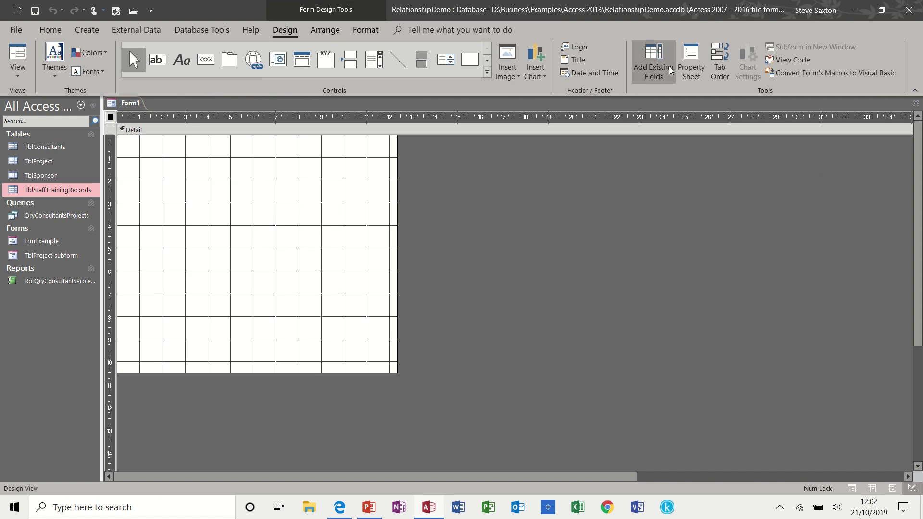
pyautogui.click(690, 63)
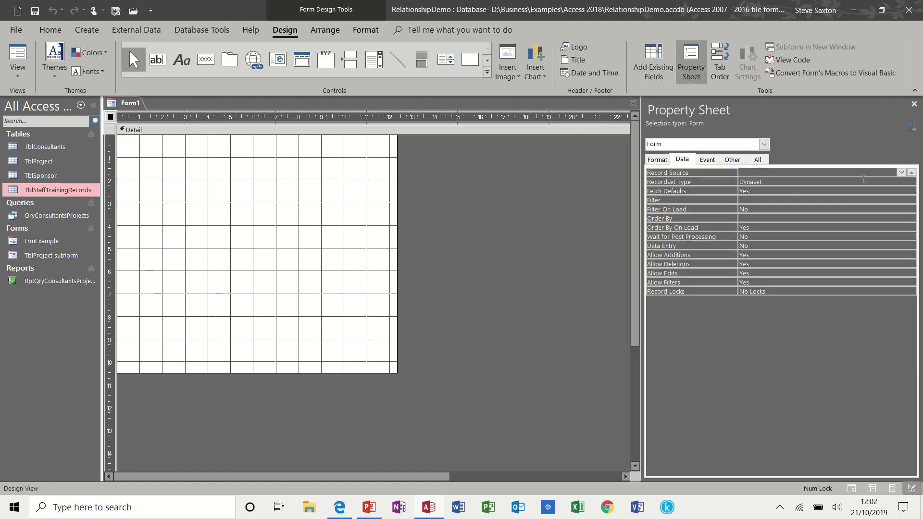
pyautogui.click(901, 173)
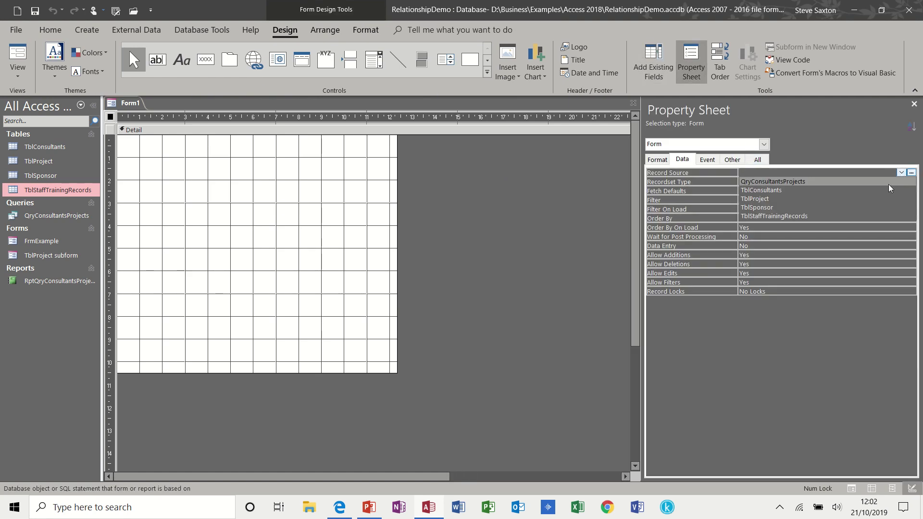
pyautogui.click(786, 215)
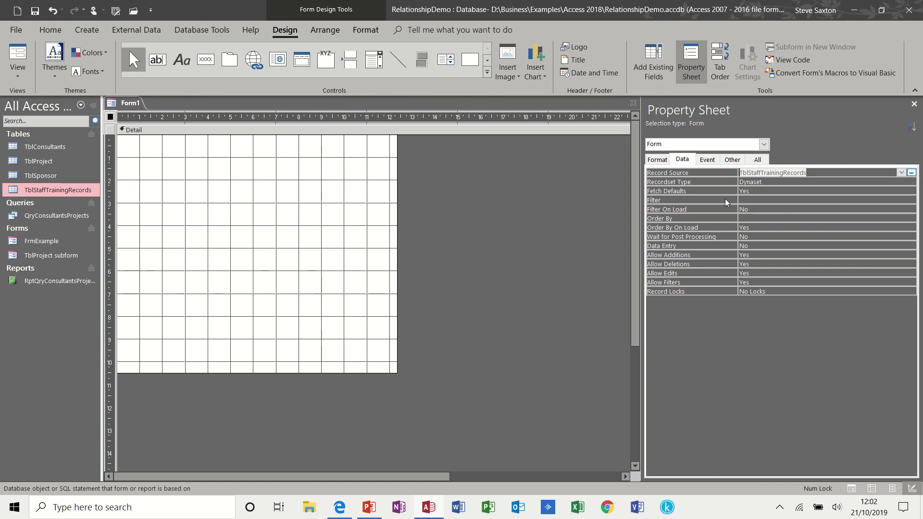
# Add the StaffID through Fail fields to the form grid
pyautogui.click(652, 57)
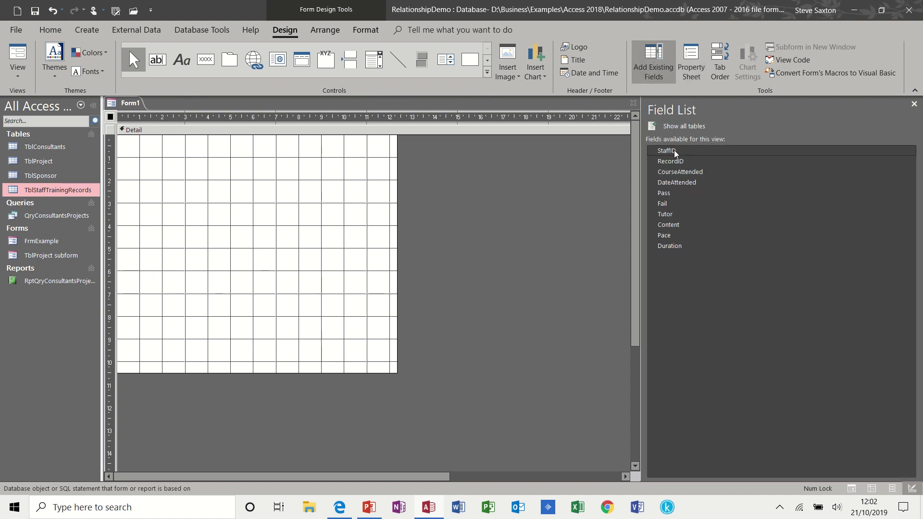
pyautogui.click(674, 150)
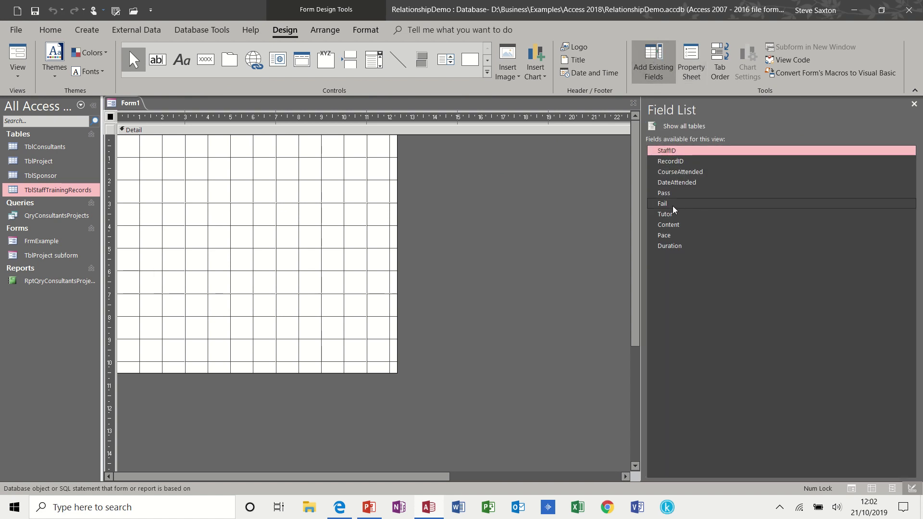
pyautogui.keyDown('shift'); pyautogui.click(673, 206); pyautogui.keyUp('shift')
pyautogui.moveTo(673, 194); pyautogui.dragTo(170, 146)
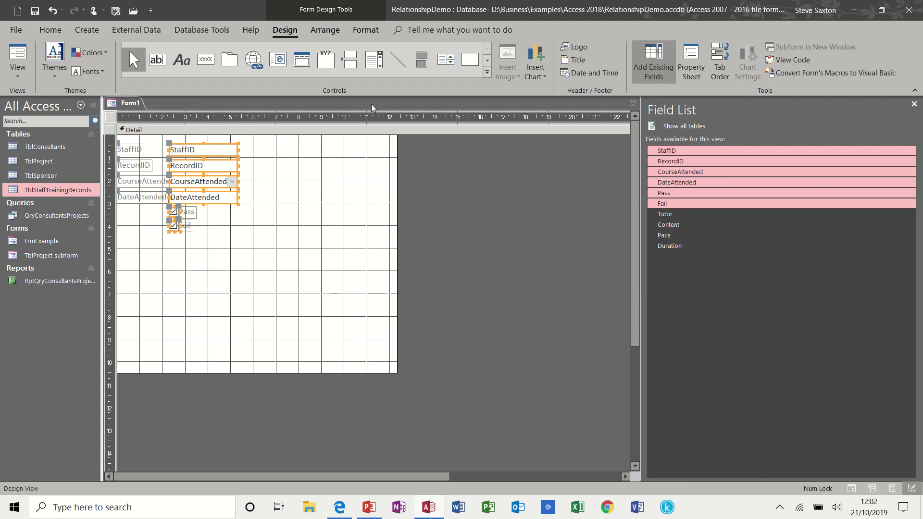
pyautogui.click(487, 72)
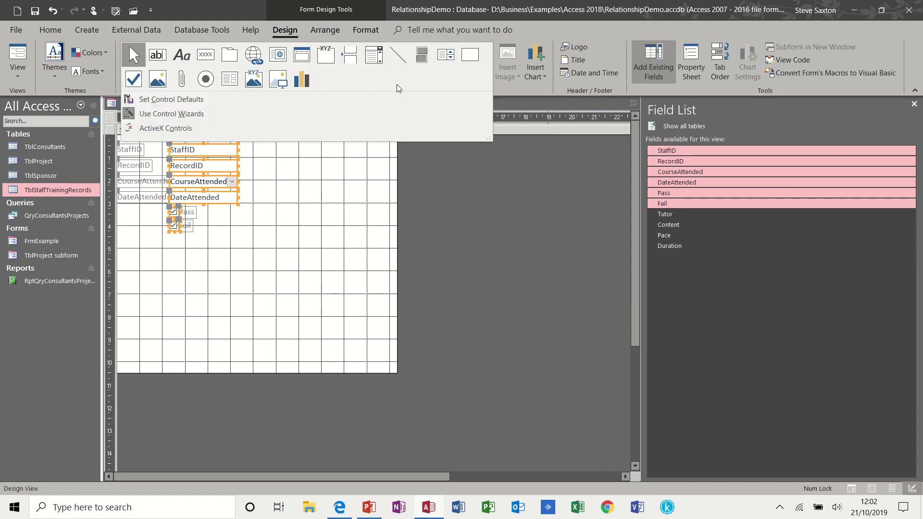
# Draw an option group below Pass and Fail with labels Excellent, Very Good, Good, Poor, Default
pyautogui.click(327, 60)
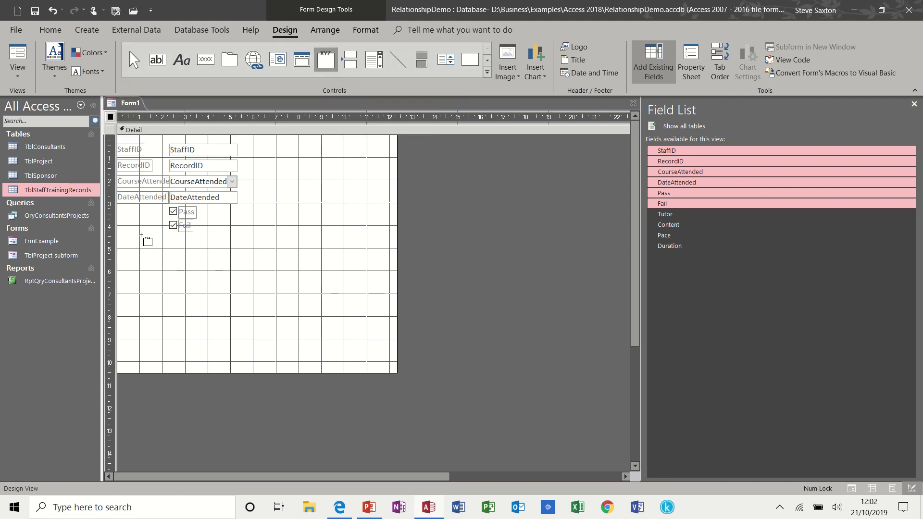
pyautogui.moveTo(140, 235); pyautogui.dragTo(220, 354)
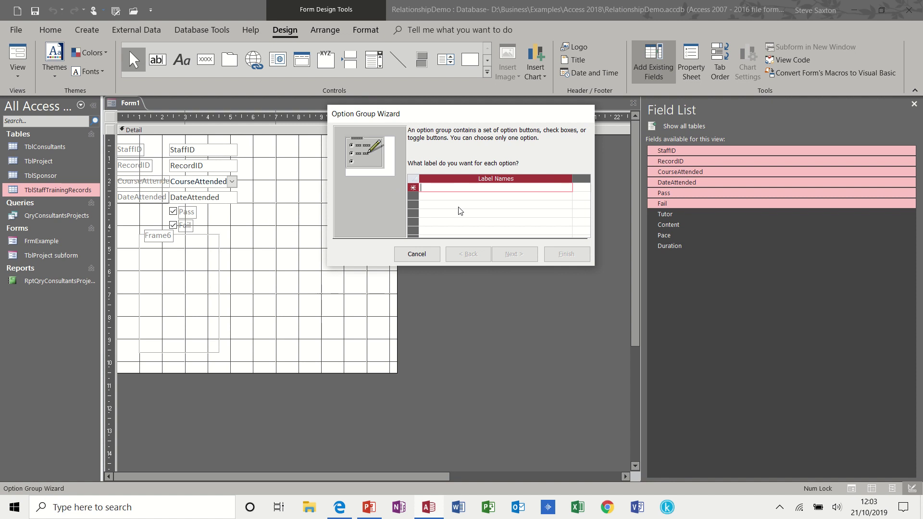
pyautogui.write('Excellent')
pyautogui.click(448, 197)
pyautogui.write('Very Good')
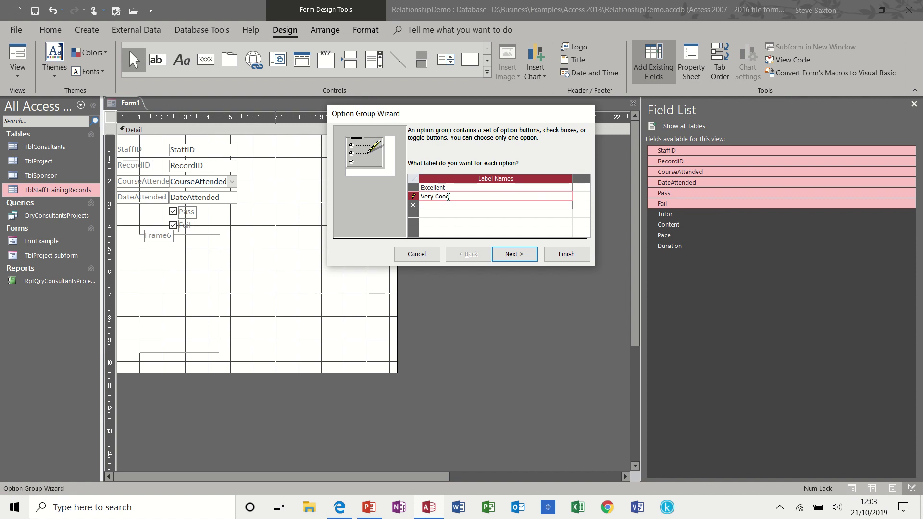
pyautogui.press('Return')
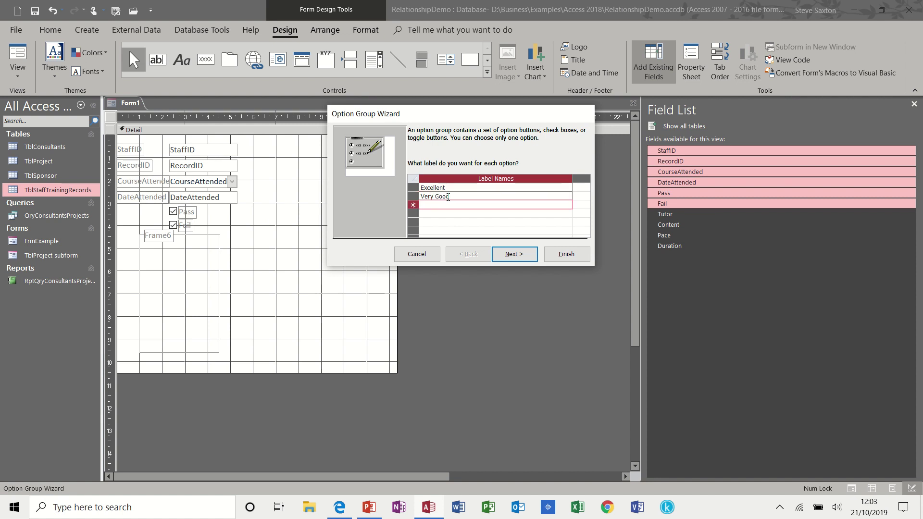
pyautogui.write('Good')
pyautogui.press('Return')
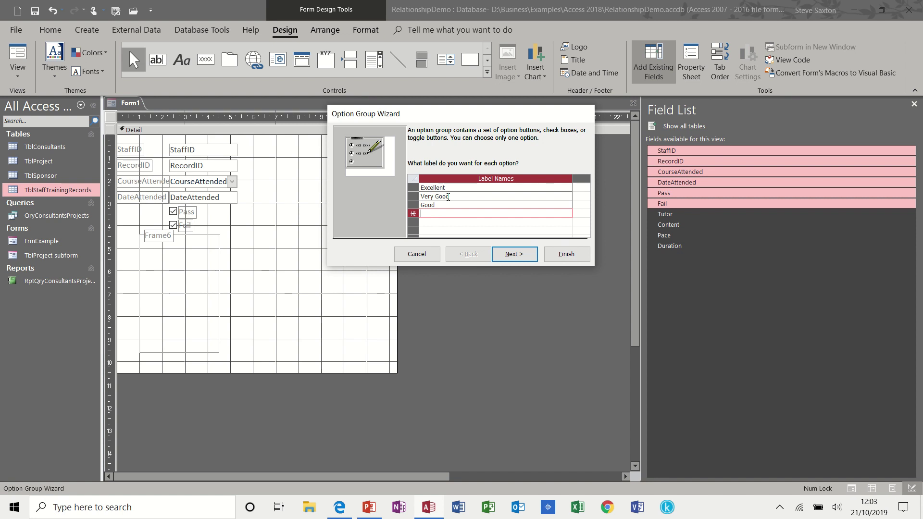
pyautogui.write('P')
pyautogui.press('Return')
pyautogui.write('Default')
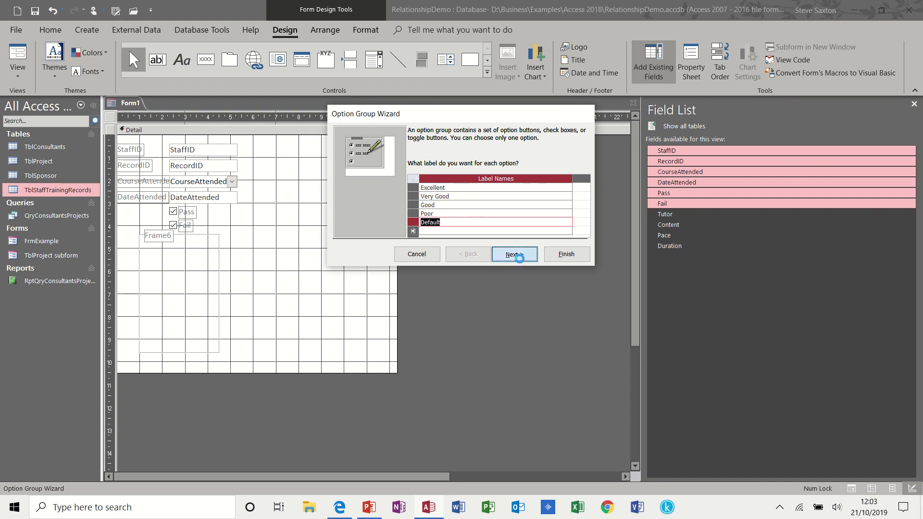
# Make Default the option group's default choice
pyautogui.click(520, 262)
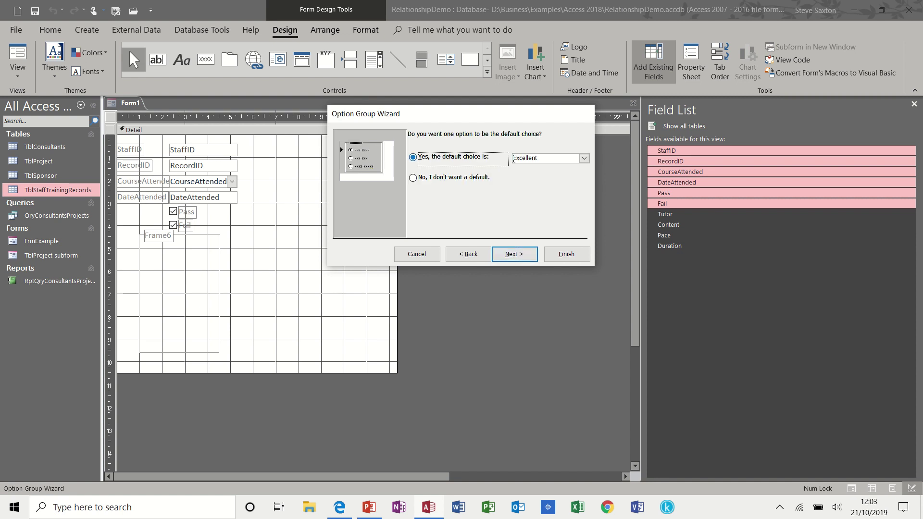
pyautogui.click(584, 159)
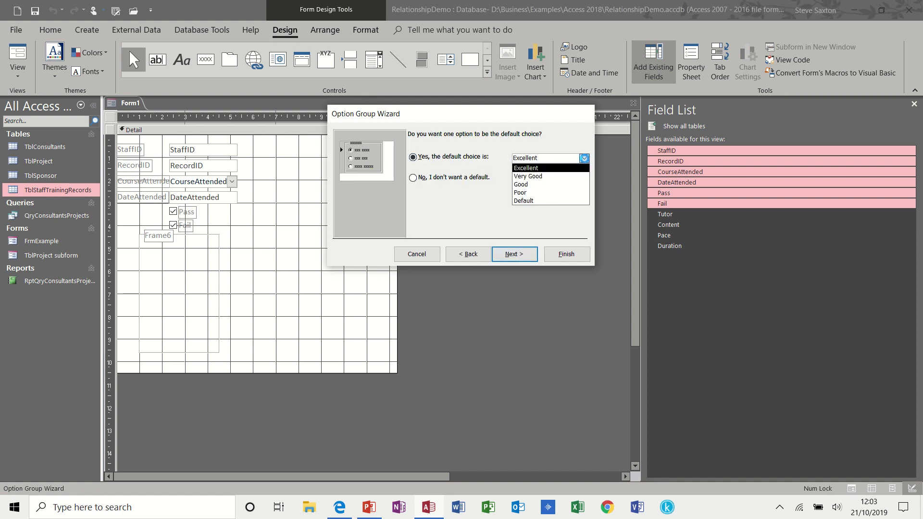
pyautogui.click(540, 201)
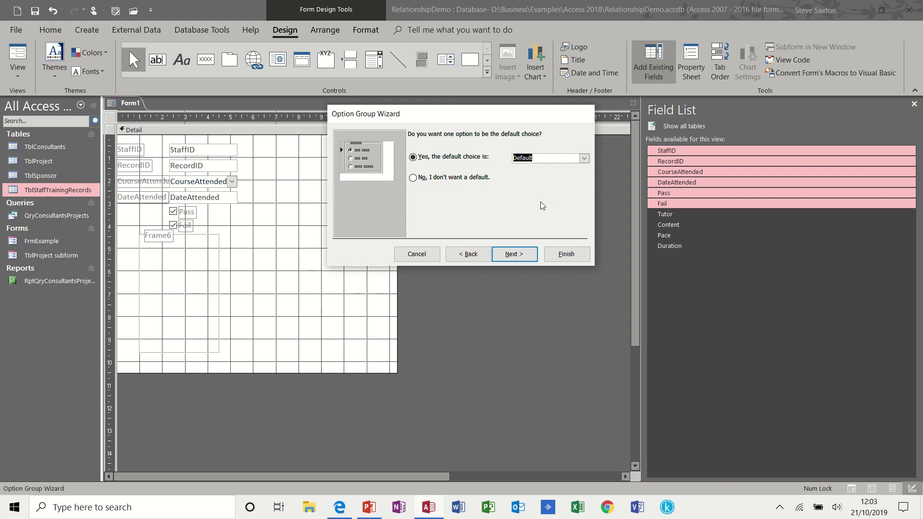
pyautogui.click(519, 258)
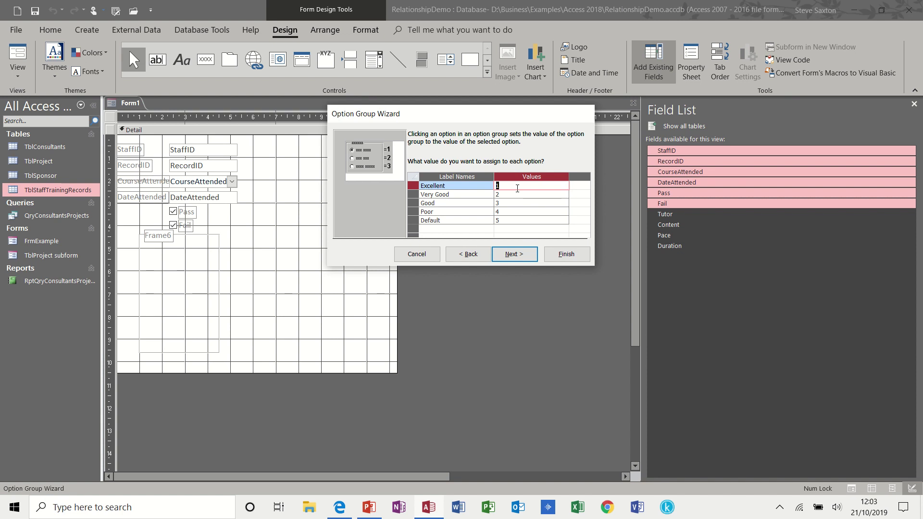
# Assign option values Excellent 4, Very Good 3, Good 2, Poor 1, Default 0
pyautogui.write('4')
pyautogui.press('Down')
pyautogui.write('3')
pyautogui.press('Down')
pyautogui.write('2')
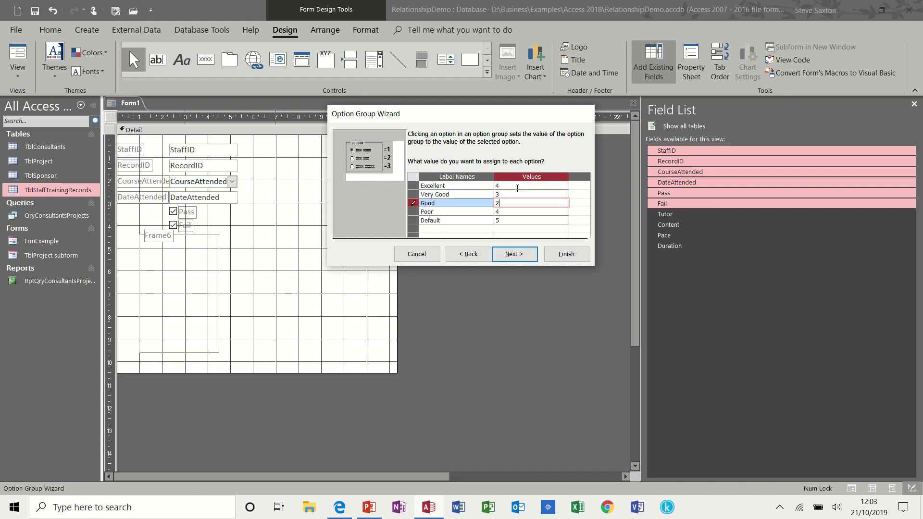
pyautogui.press('Down')
pyautogui.write('1')
pyautogui.press('Down')
pyautogui.write('0')
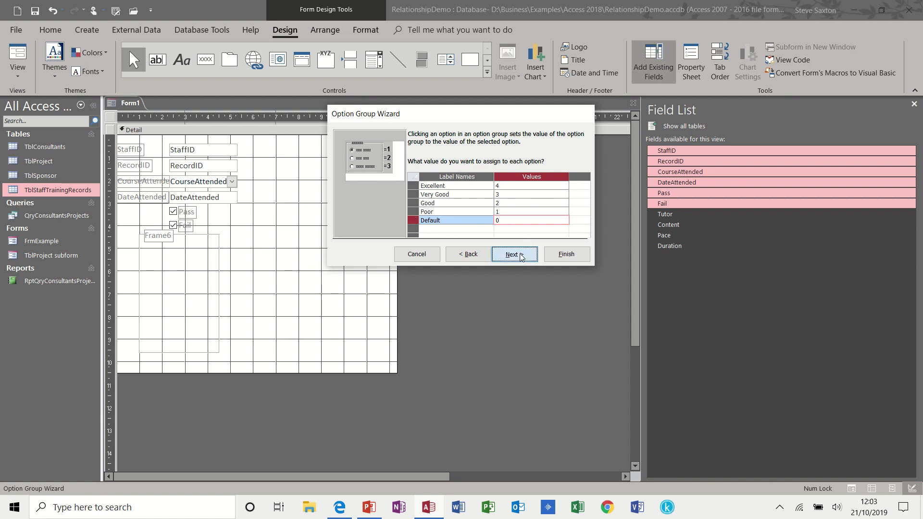
pyautogui.click(522, 254)
# Store the option group's value in the Tutor field
pyautogui.click(450, 217)
pyautogui.click(580, 219)
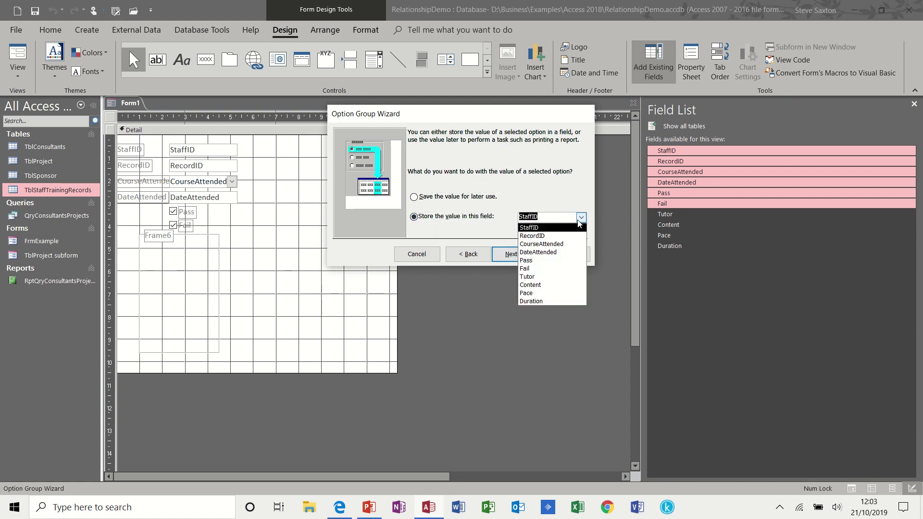
pyautogui.click(558, 277)
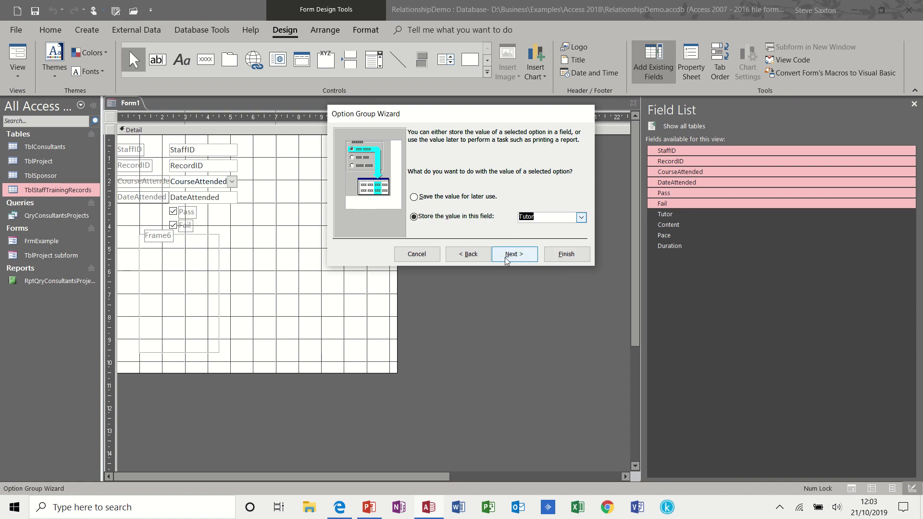
# Use toggle buttons for the options and caption the group Tutor
pyautogui.click(517, 258)
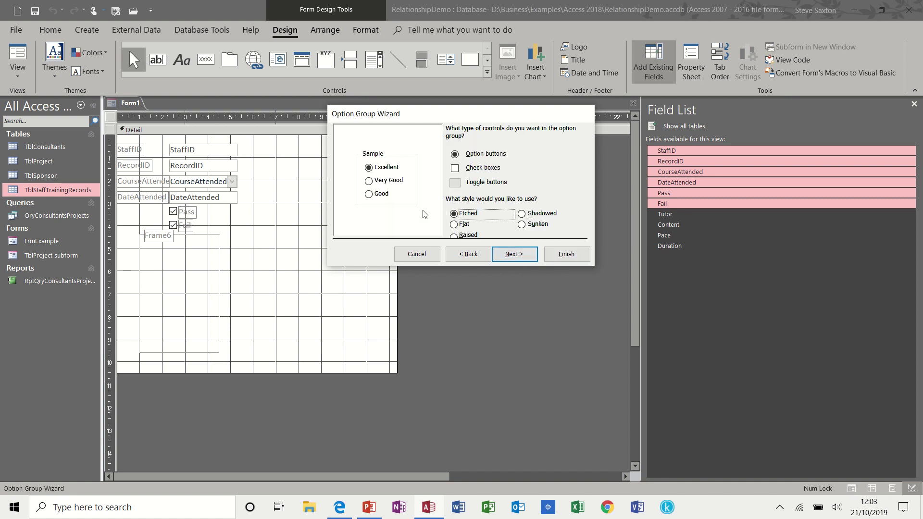
pyautogui.click(455, 169)
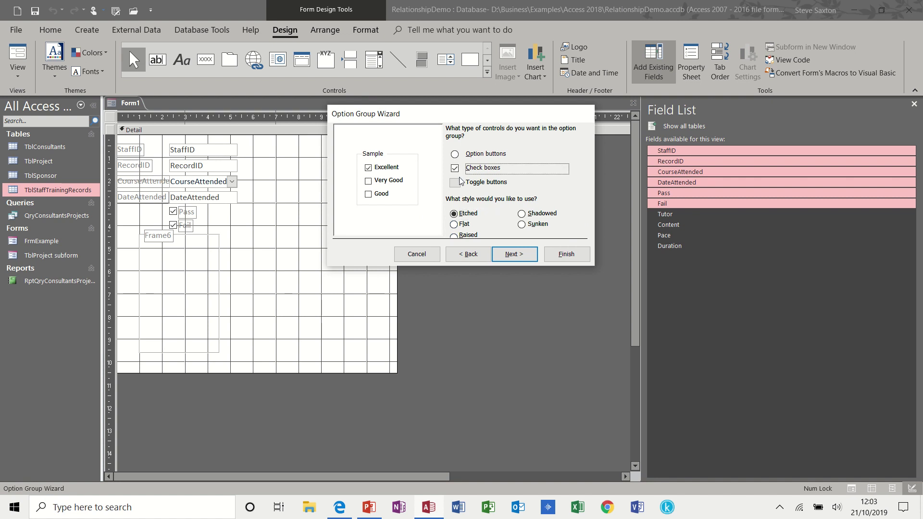
pyautogui.click(455, 182)
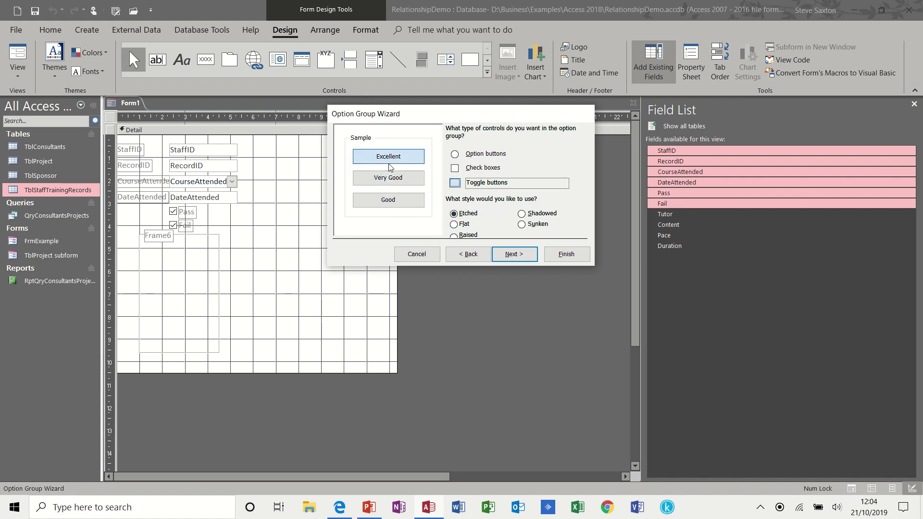
pyautogui.click(514, 255)
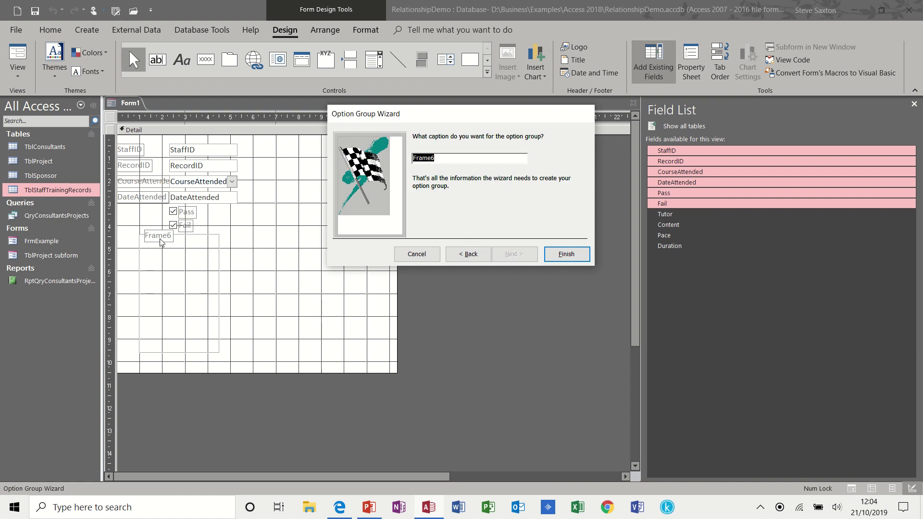
pyautogui.write('Tutor')
pyautogui.click(558, 253)
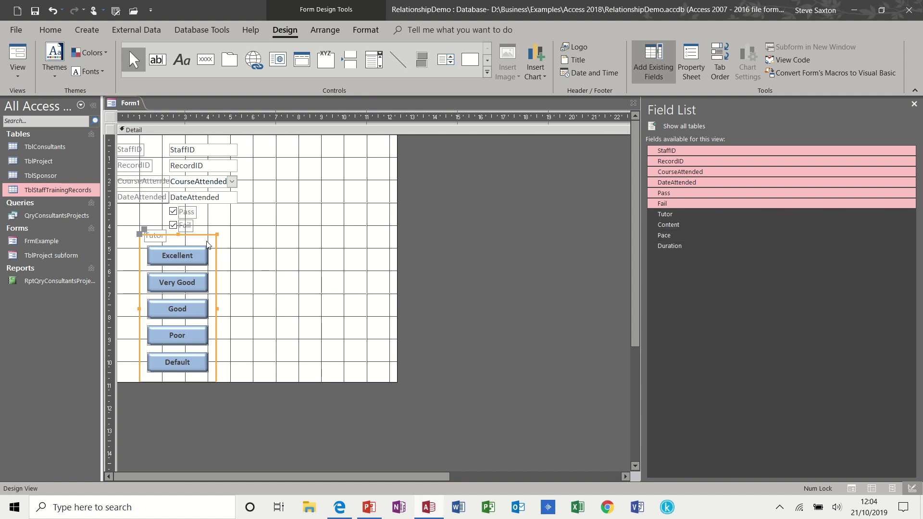
# Move the Tutor group right and paste a copy of it beside the original
pyautogui.moveTo(202, 235); pyautogui.dragTo(281, 237)
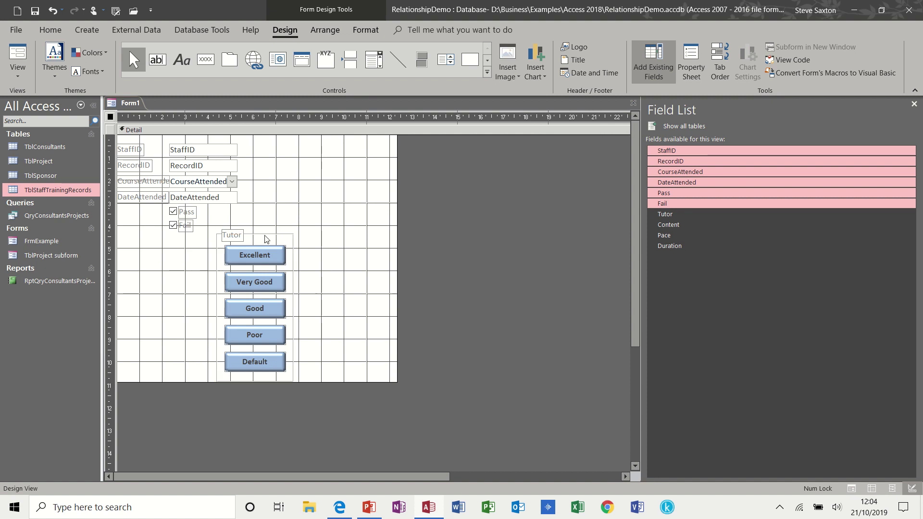
pyautogui.click(265, 235)
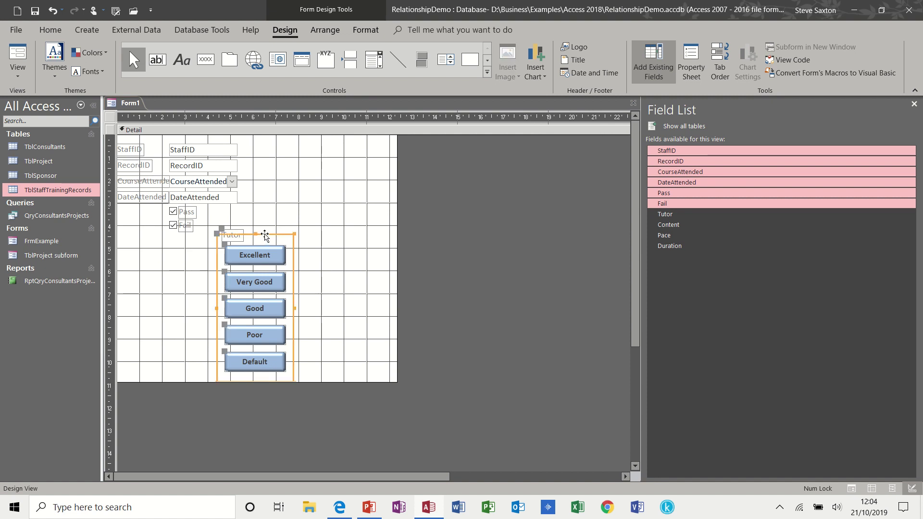
pyautogui.click(382, 267)
pyautogui.hotkey('ctrl', 'v')
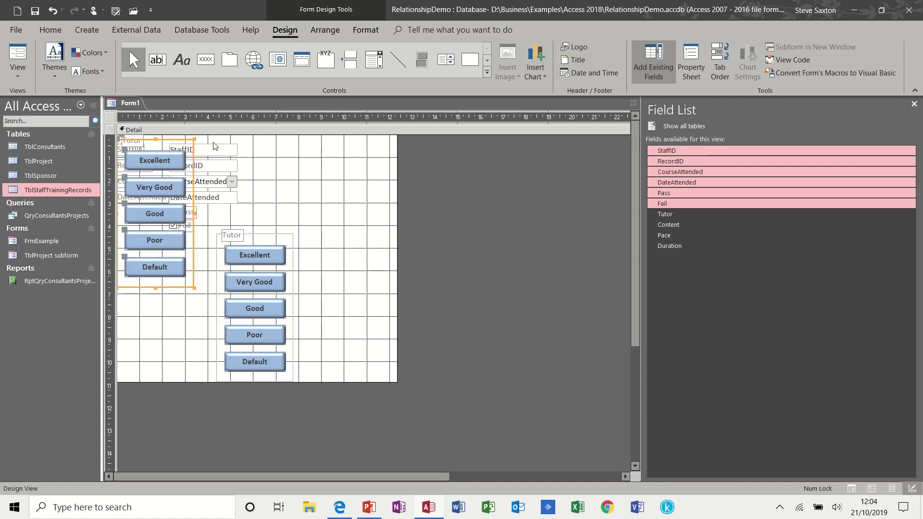
pyautogui.moveTo(181, 141)
pyautogui.mouseDown()
pyautogui.moveTo(337, 198)
pyautogui.moveTo(359, 237)
pyautogui.mouseUp()
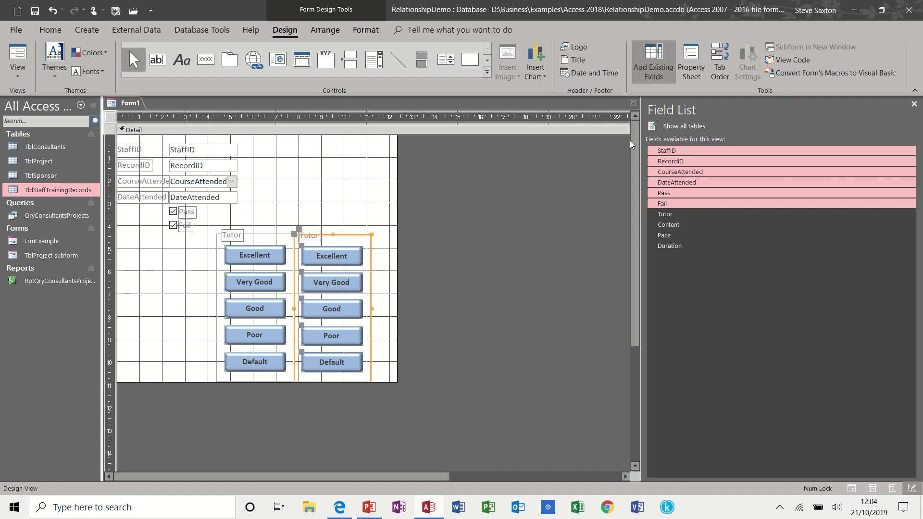
# Bind the second group to the Content field and caption it Content
pyautogui.click(691, 62)
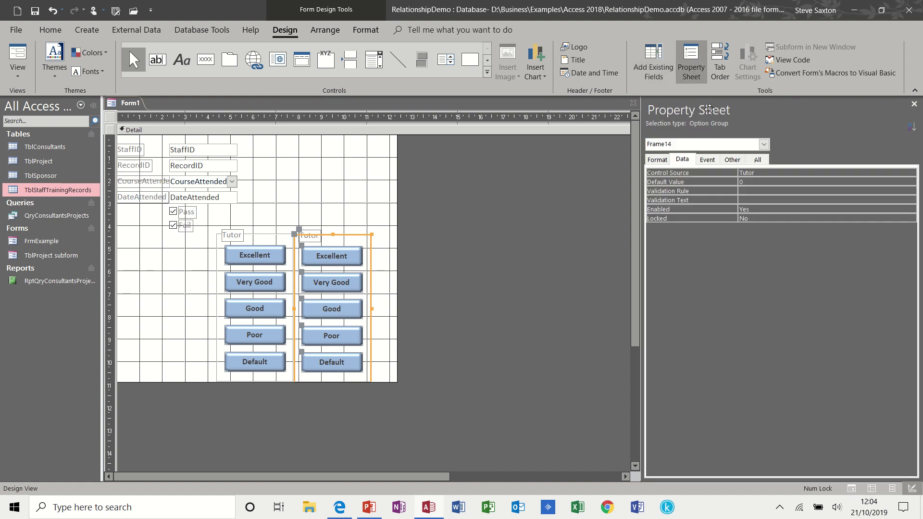
pyautogui.click(852, 174)
pyautogui.click(901, 174)
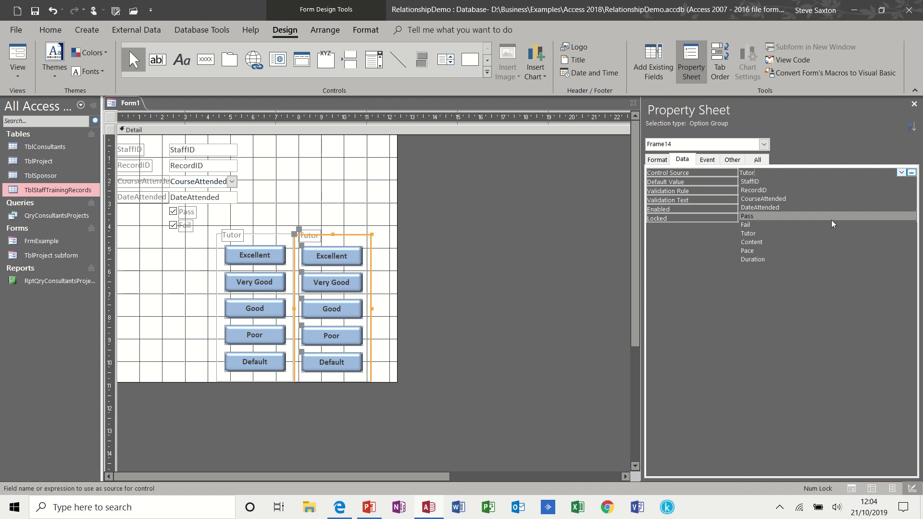
pyautogui.click(805, 246)
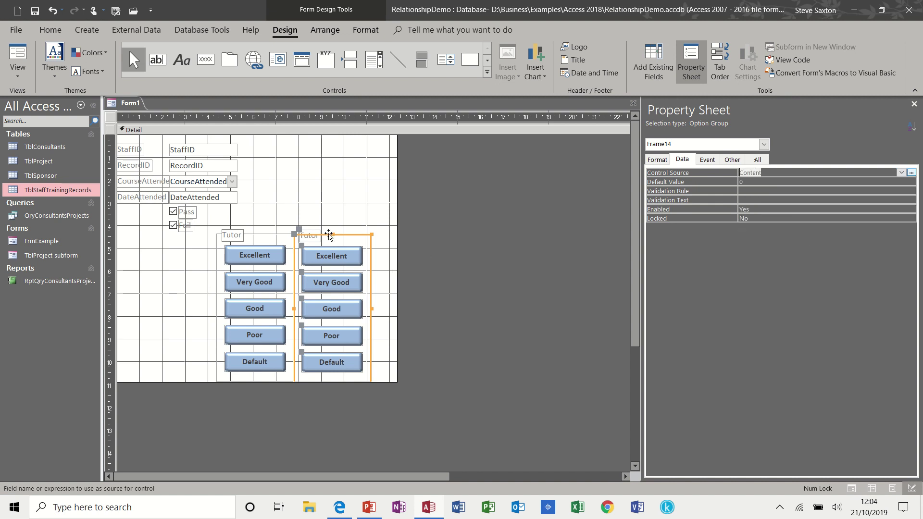
pyautogui.click(312, 239)
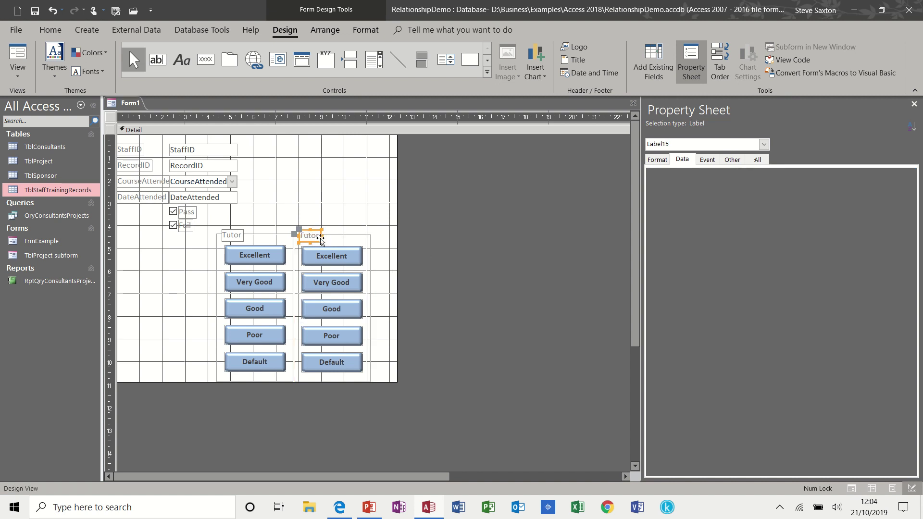
pyautogui.click(311, 236)
pyautogui.press('BackSpace')
pyautogui.write('Content')
pyautogui.click(384, 259)
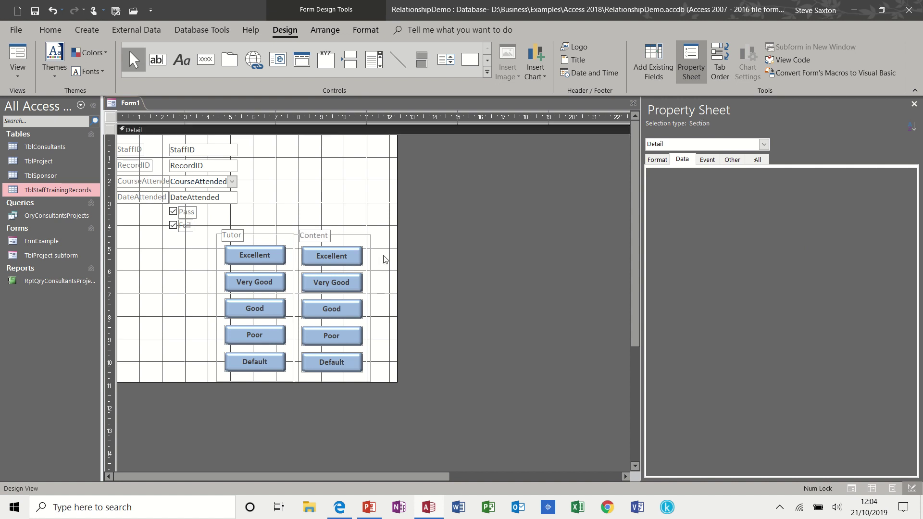
# Paste a third group beside Content, bind it to Pace and caption it Pace
pyautogui.hotkey('ctrl', 'v')
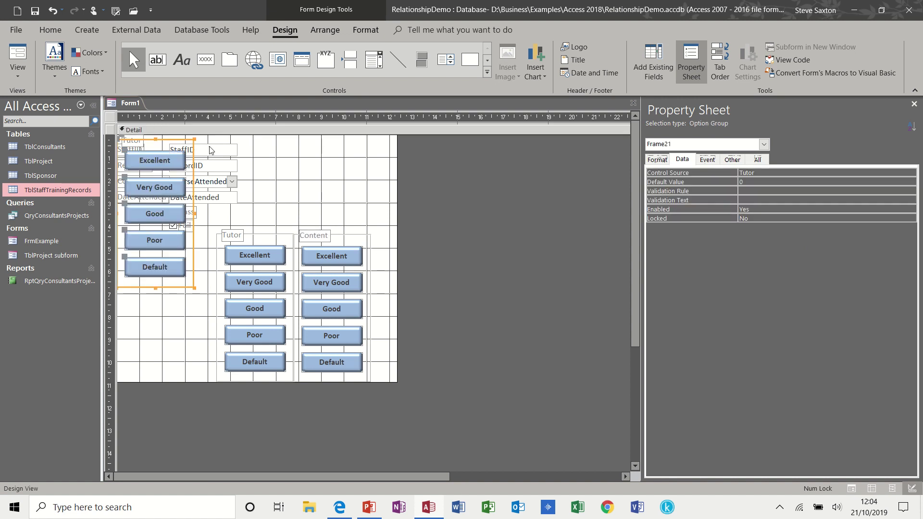
pyautogui.moveTo(185, 141); pyautogui.dragTo(441, 235)
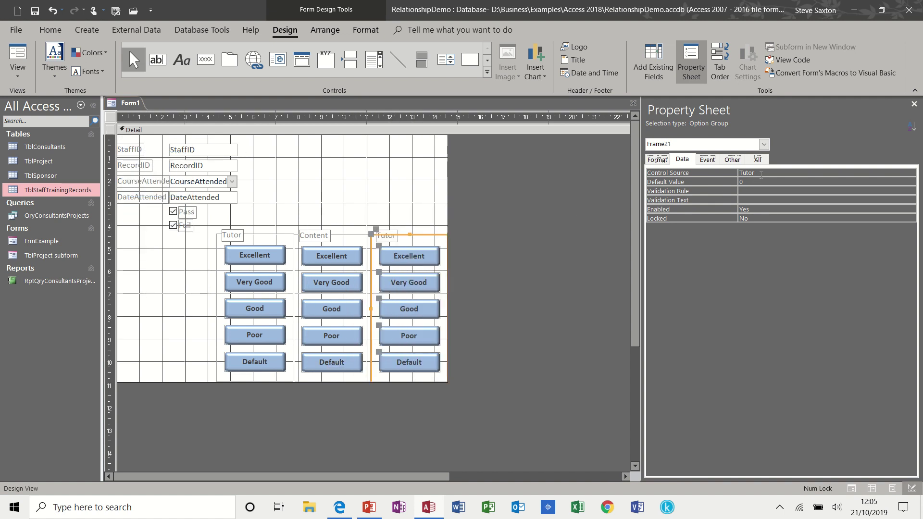
pyautogui.click(762, 173)
pyautogui.click(901, 173)
pyautogui.click(817, 253)
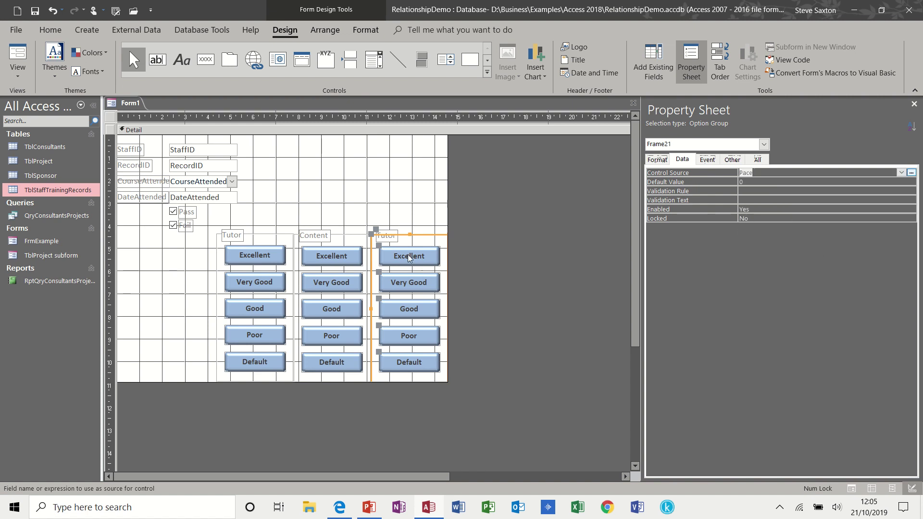
pyautogui.click(398, 238)
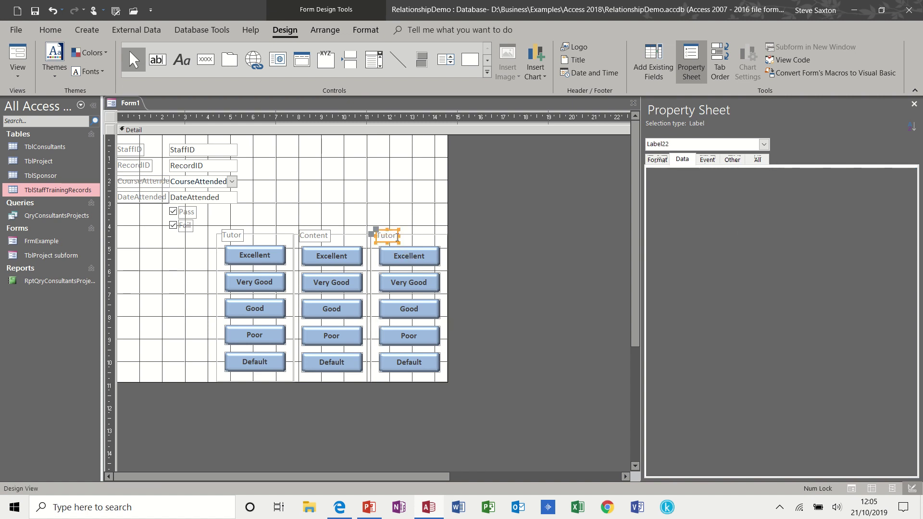
pyautogui.moveTo(397, 236); pyautogui.dragTo(378, 236)
pyautogui.press('BackSpace')
pyautogui.click(403, 221)
# Paste a fourth group bound to Duration, caption it Duration, and switch to Form View
pyautogui.hotkey('ctrl', 'v')
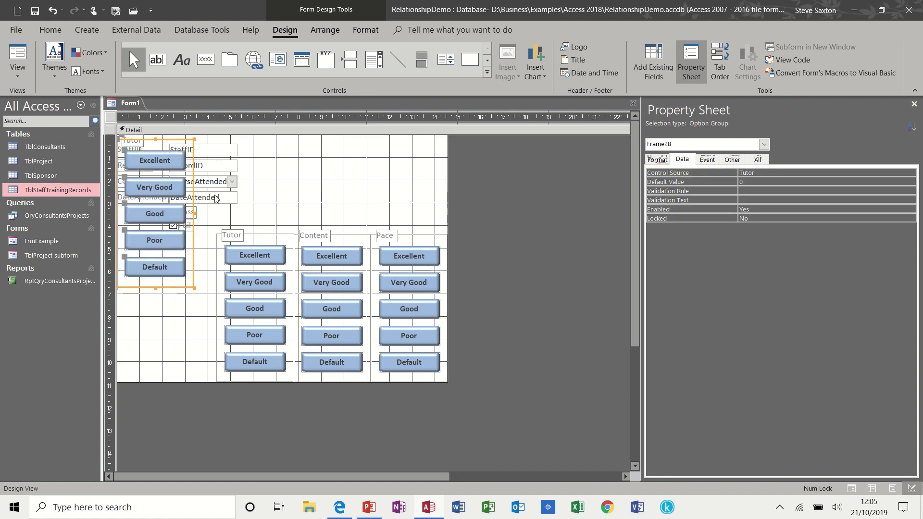
pyautogui.moveTo(184, 140); pyautogui.dragTo(516, 234)
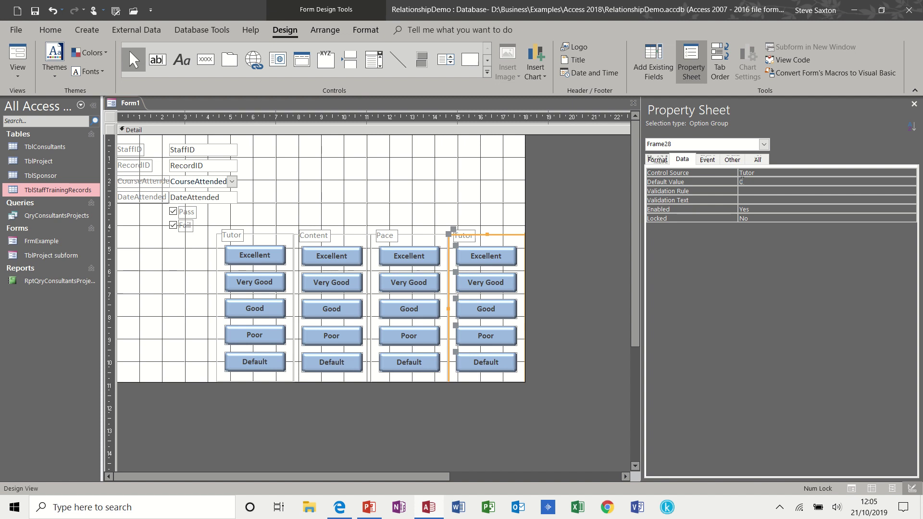
pyautogui.click(764, 174)
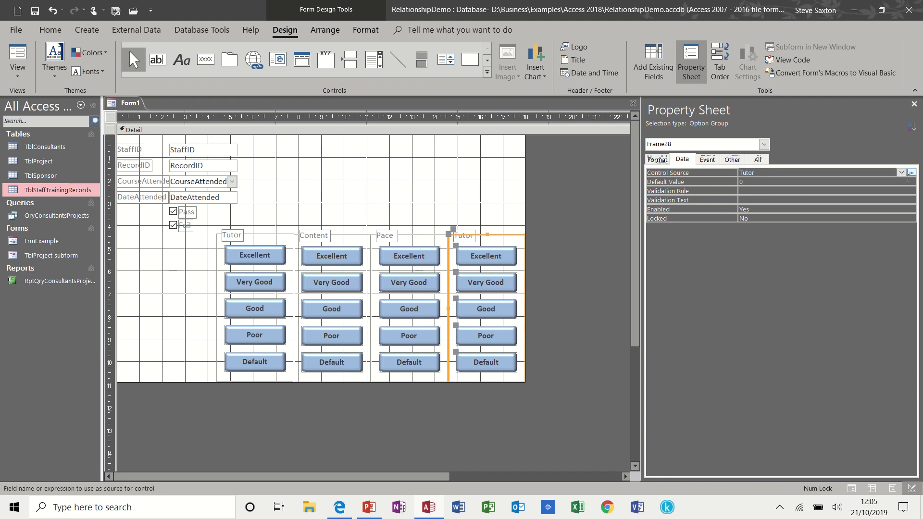
pyautogui.click(901, 172)
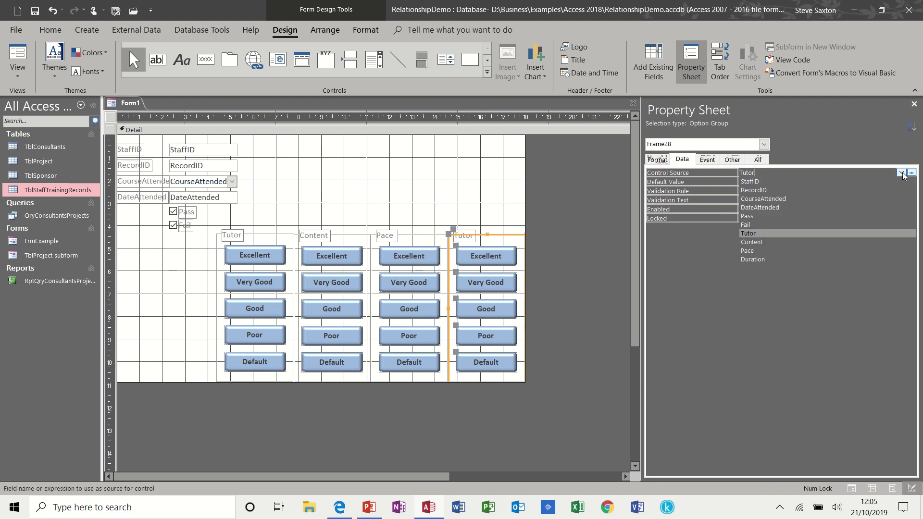
pyautogui.click(790, 264)
pyautogui.click(468, 234)
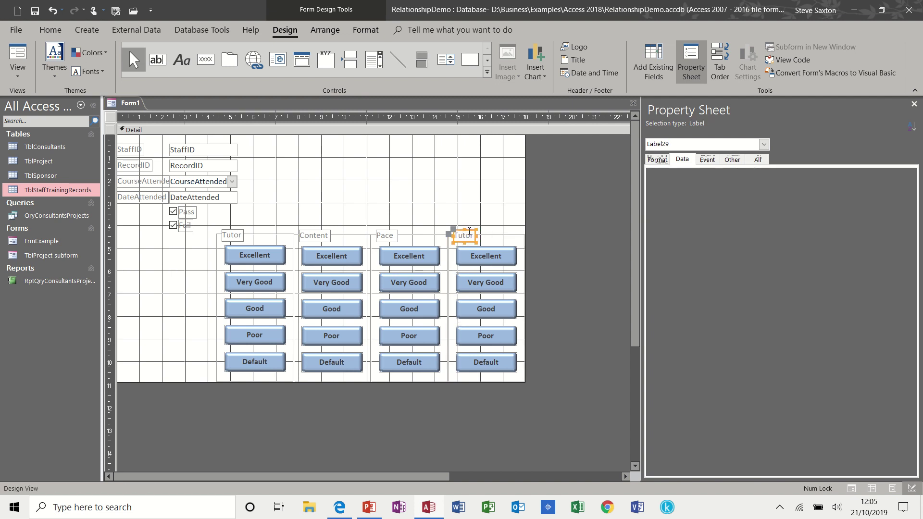
pyautogui.click(469, 232)
pyautogui.write('D')
pyautogui.press('BackSpace')
pyautogui.write('Duration')
pyautogui.click(433, 212)
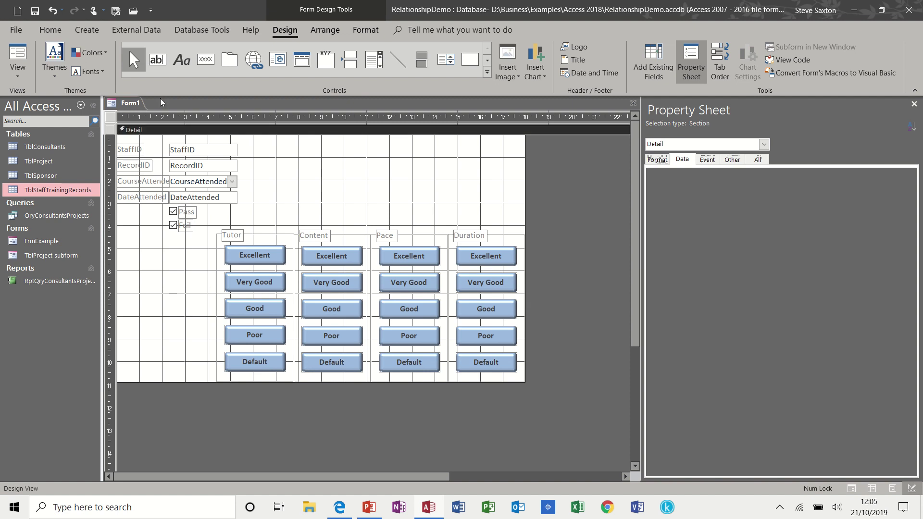
pyautogui.click(17, 52)
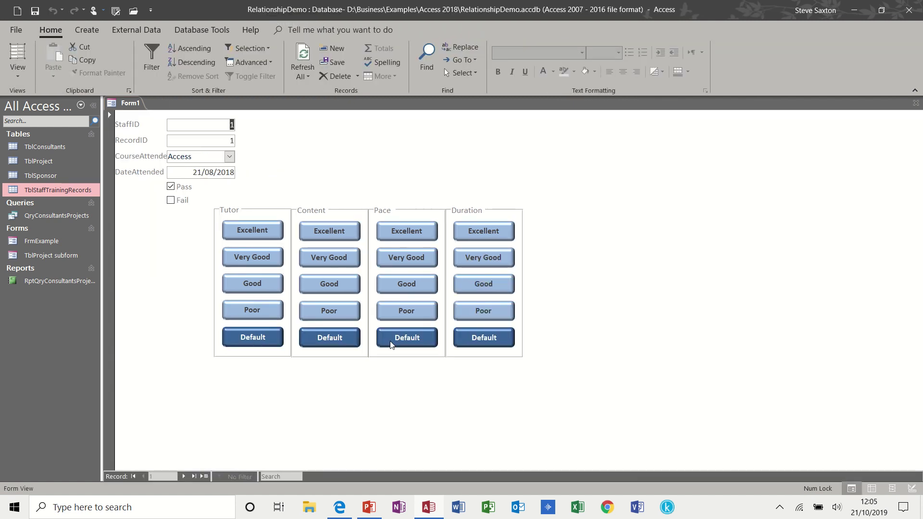
# Check the table, then rate record 1: Excellent, Excellent, Very Good, Very Good
pyautogui.doubleClick(75, 190)
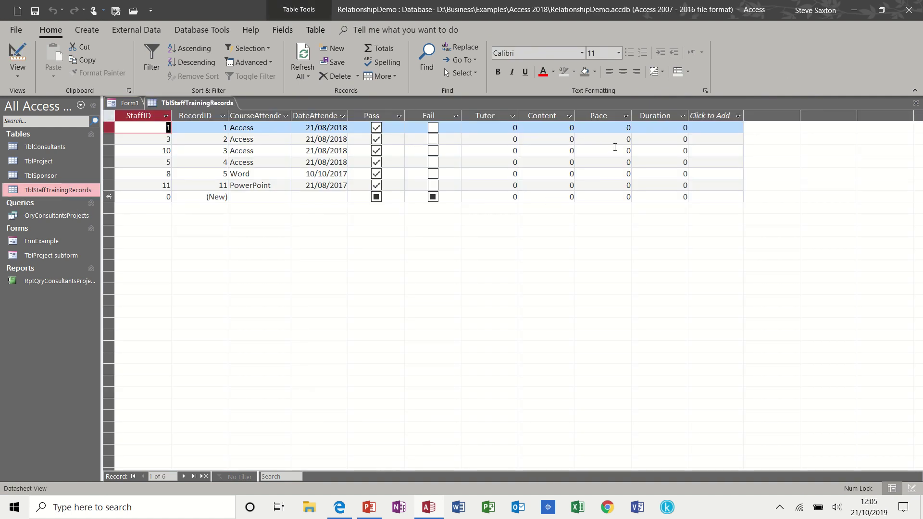
pyautogui.click(915, 103)
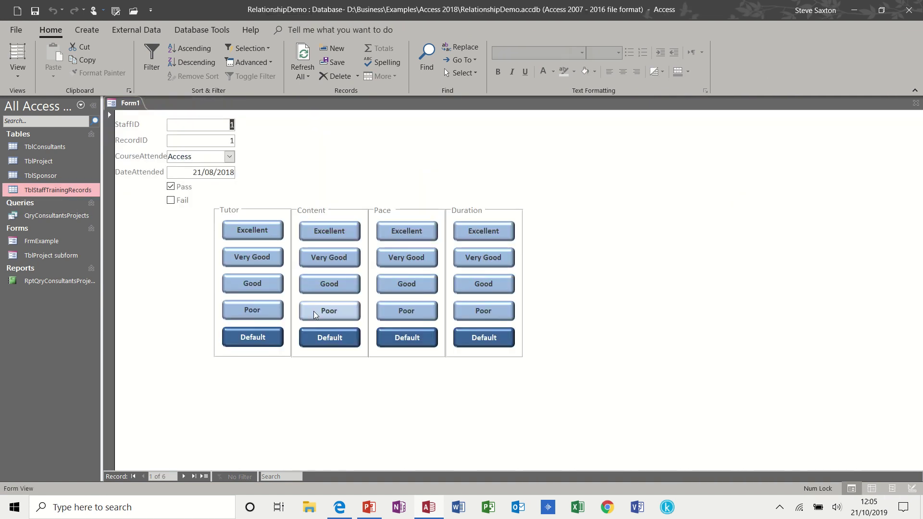
pyautogui.click(253, 233)
pyautogui.click(330, 237)
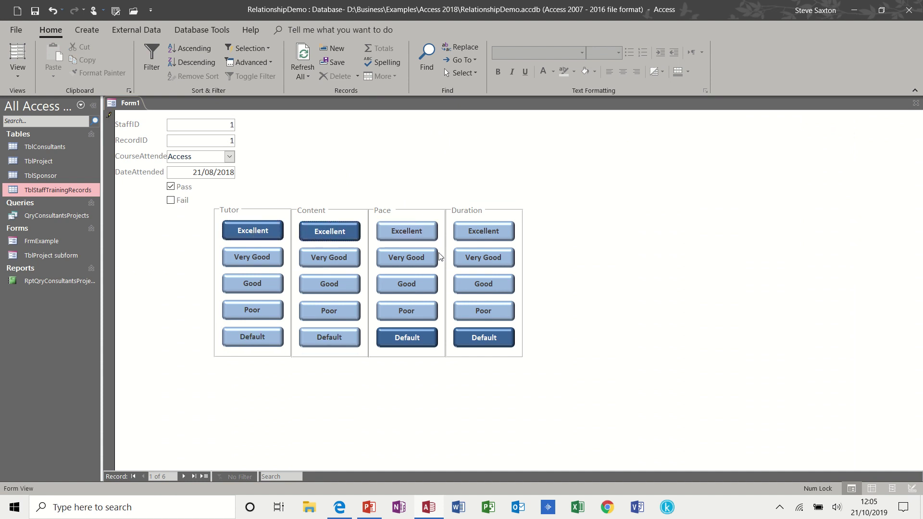
pyautogui.click(425, 258)
pyautogui.click(467, 258)
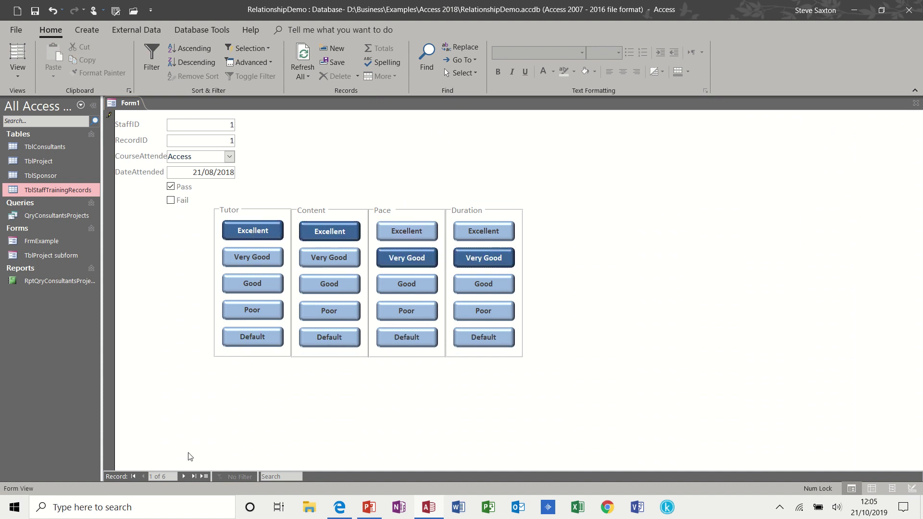
# Rate record 2: Tutor and Content Very Good, Pace and Duration Good
pyautogui.click(183, 477)
pyautogui.click(281, 262)
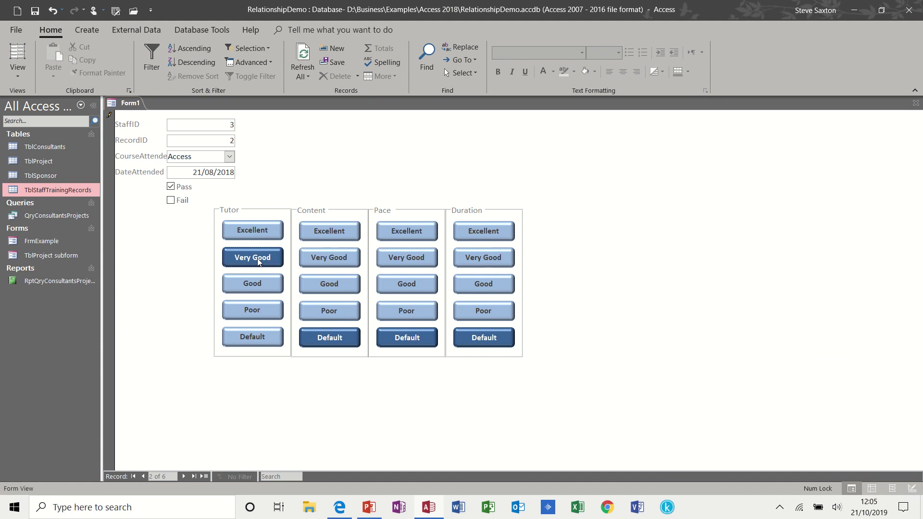
pyautogui.click(329, 258)
pyautogui.click(407, 284)
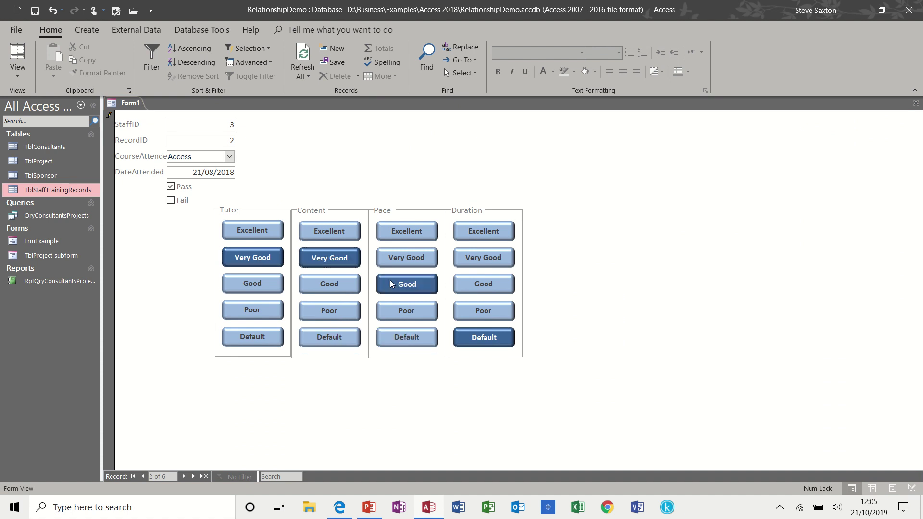
pyautogui.click(474, 284)
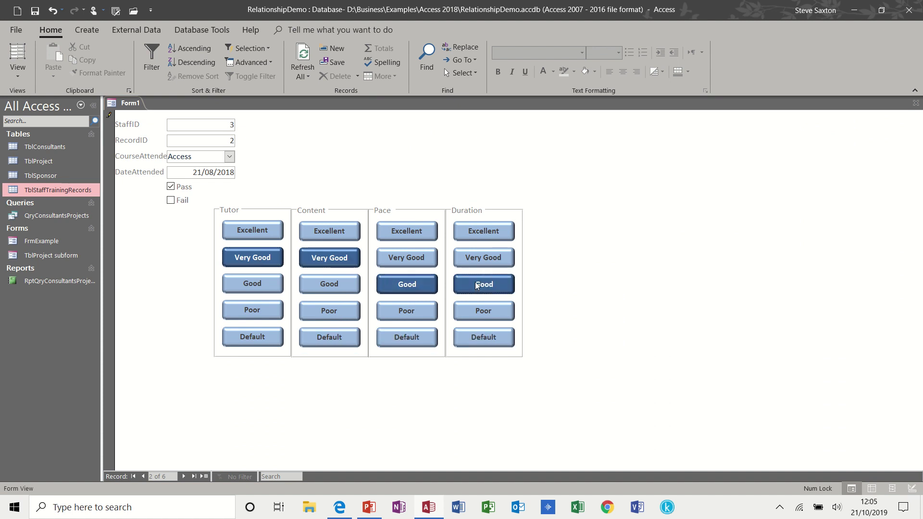
# Rate record 3: Tutor, Content and Pace Poor, Duration Good
pyautogui.click(186, 477)
pyautogui.click(262, 313)
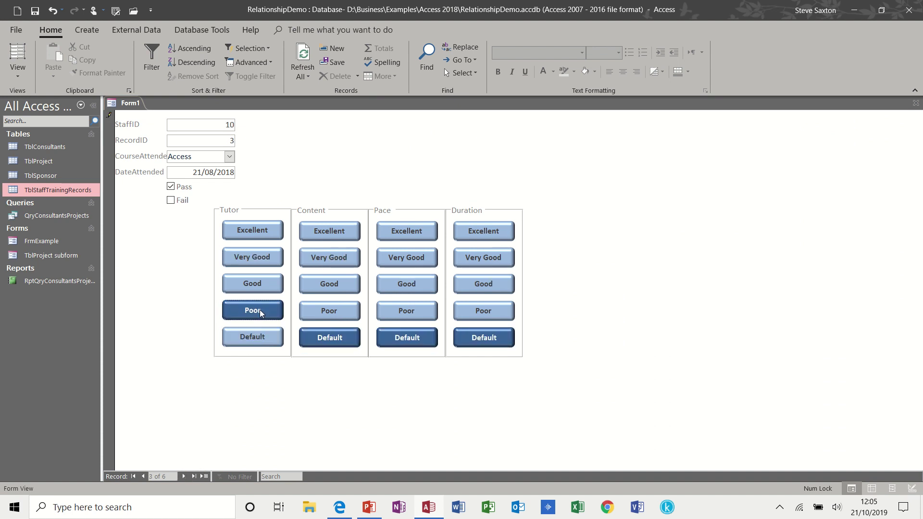
pyautogui.click(310, 313)
pyautogui.click(395, 313)
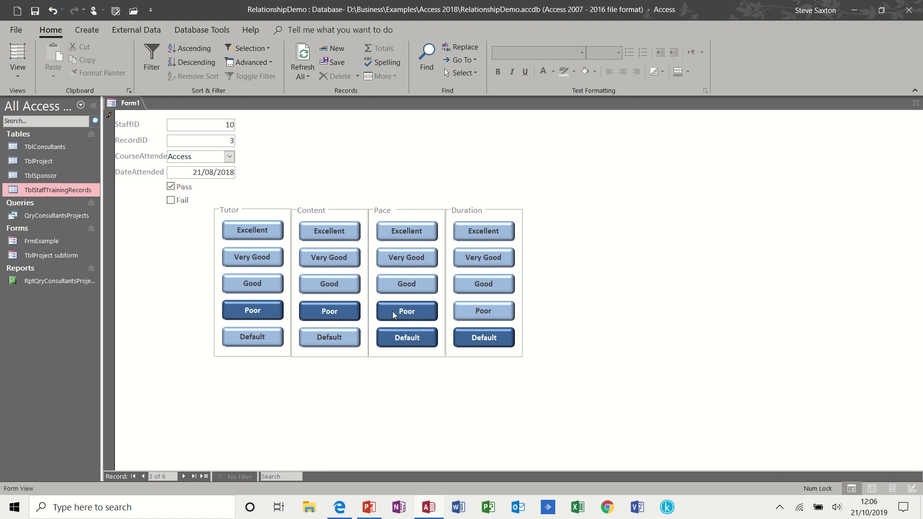
pyautogui.click(496, 289)
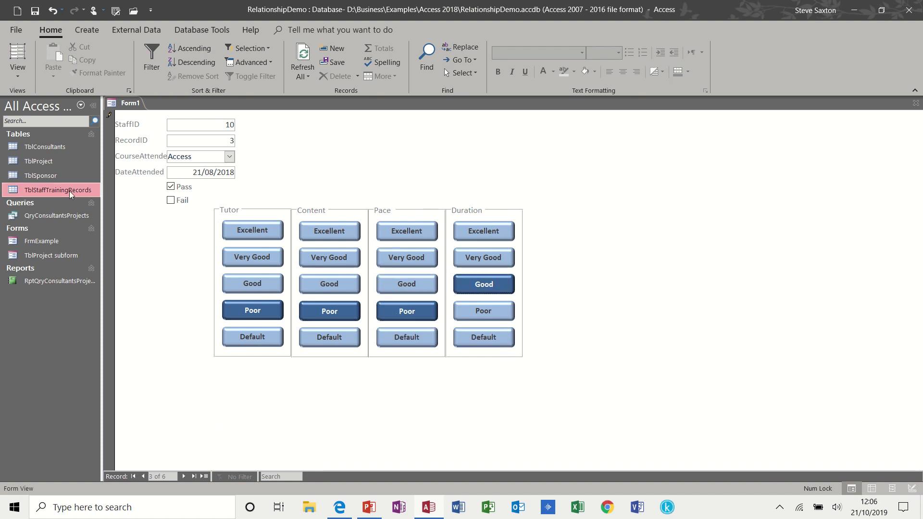
# Check the stored scores in TblStaffTrainingRecords, then close Form1 without saving its design
pyautogui.doubleClick(61, 190)
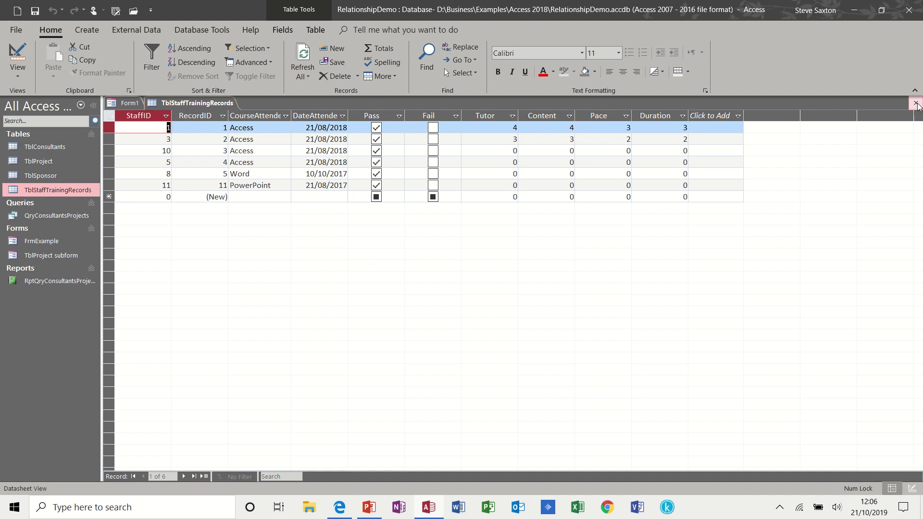
pyautogui.click(916, 103)
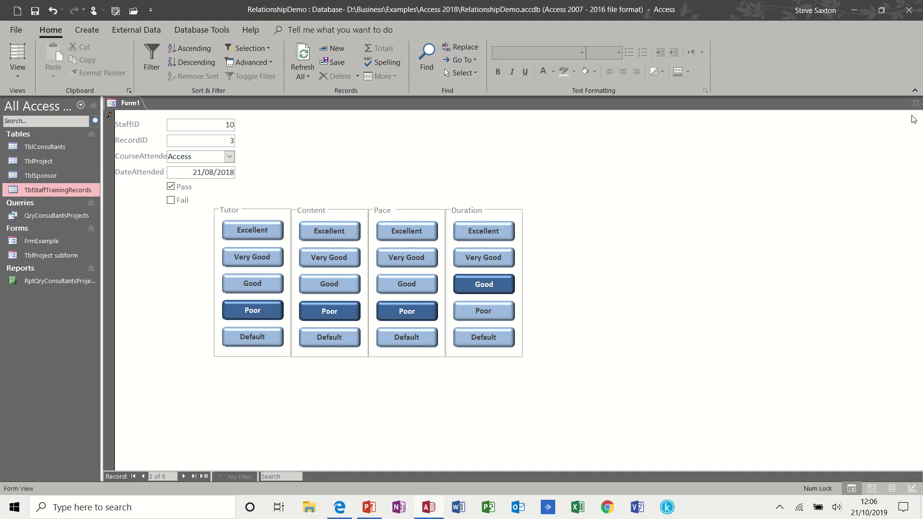
pyautogui.click(916, 104)
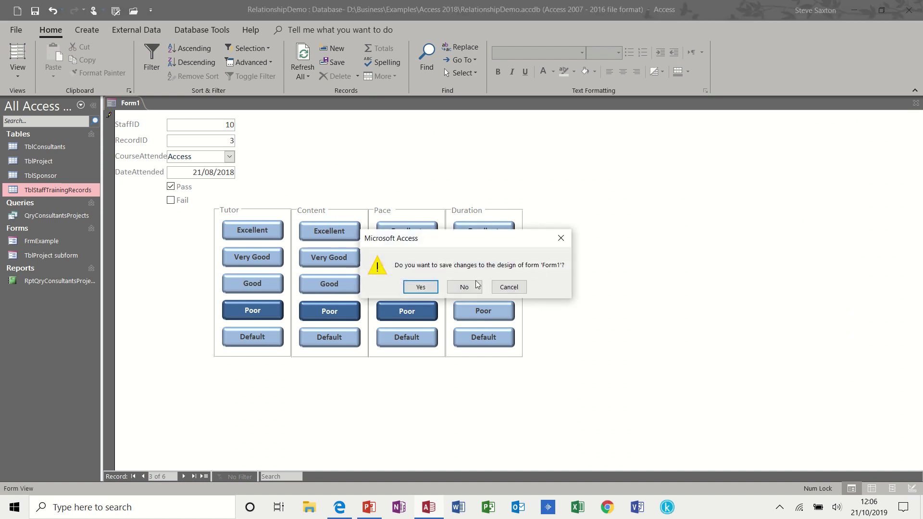
pyautogui.click(463, 289)
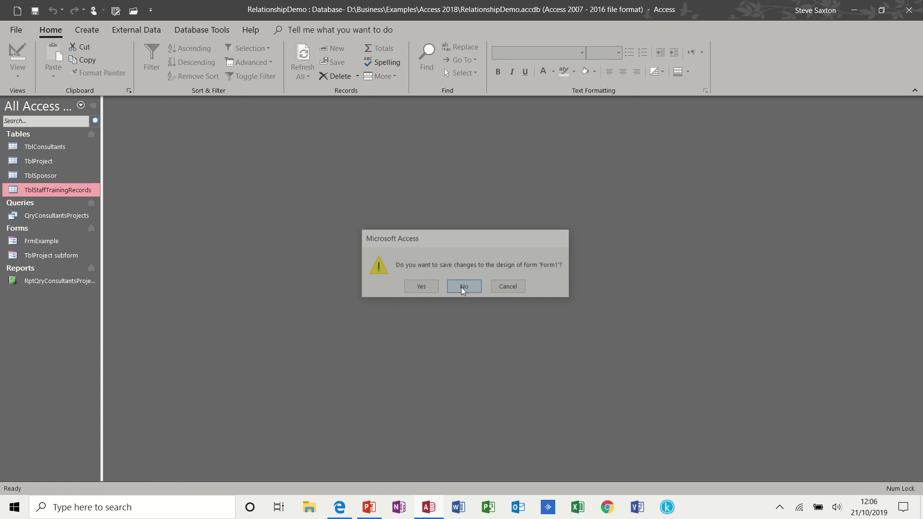